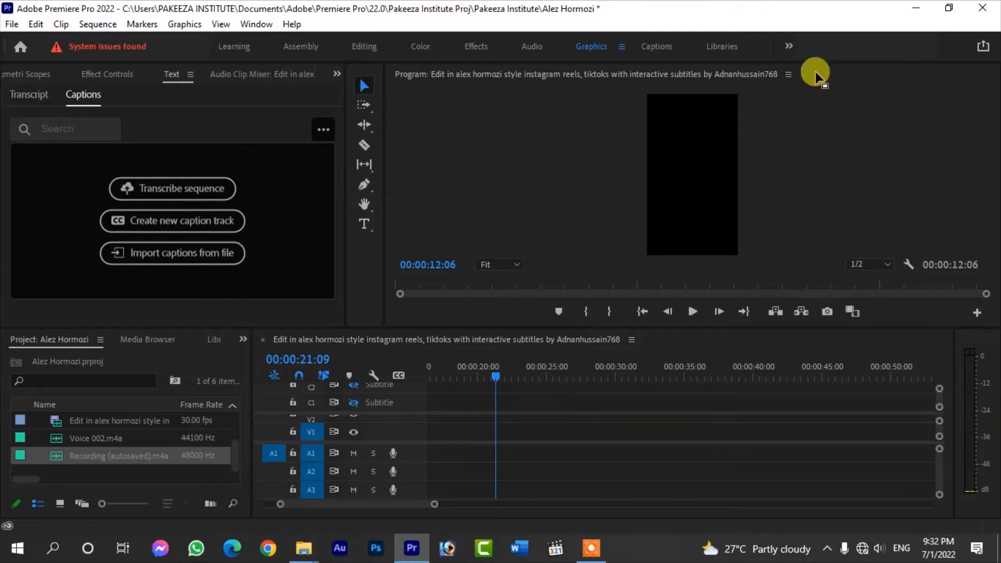
pyautogui.click(915, 8)
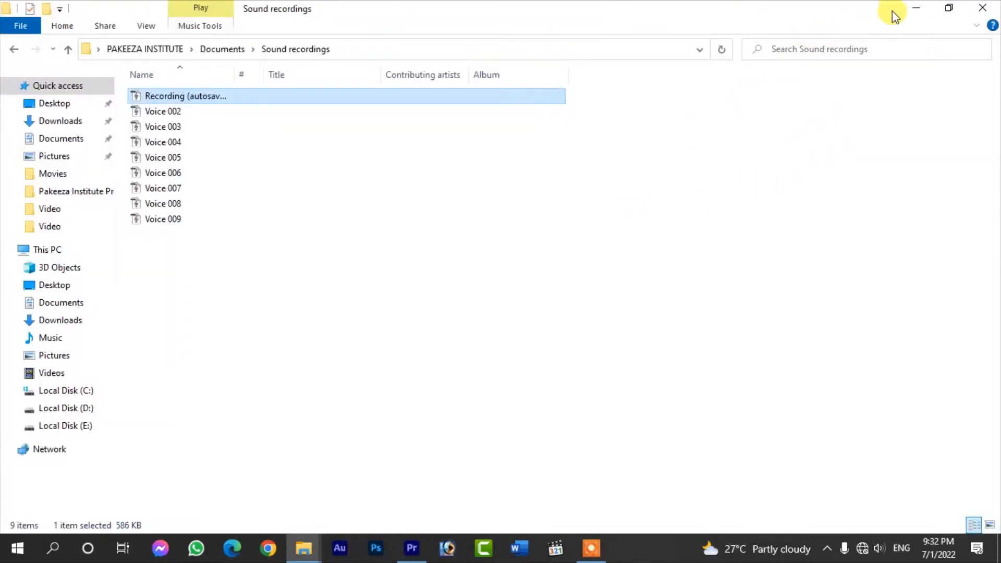
pyautogui.click(915, 9)
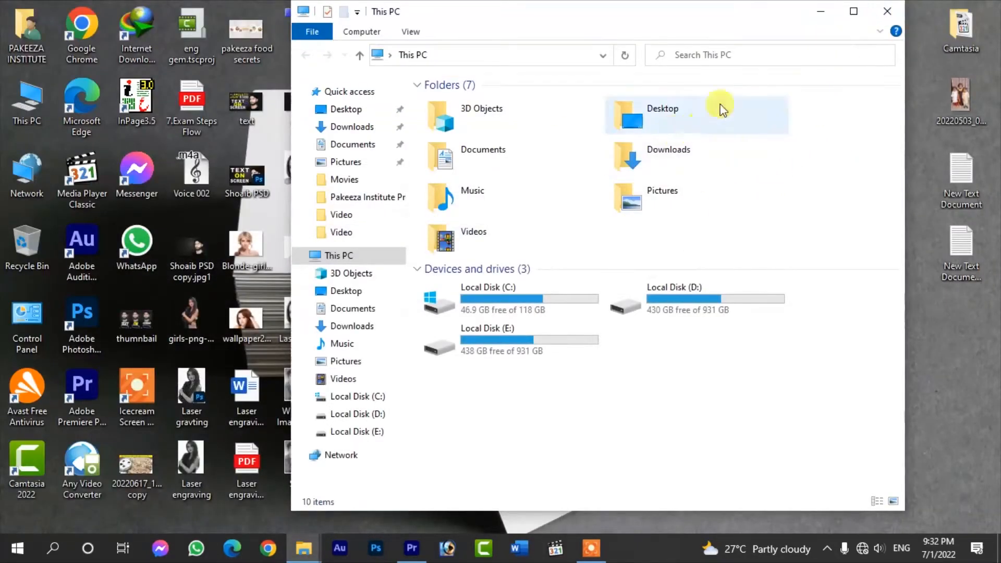
pyautogui.click(820, 11)
pyautogui.rightClick(668, 86)
pyautogui.click(703, 136)
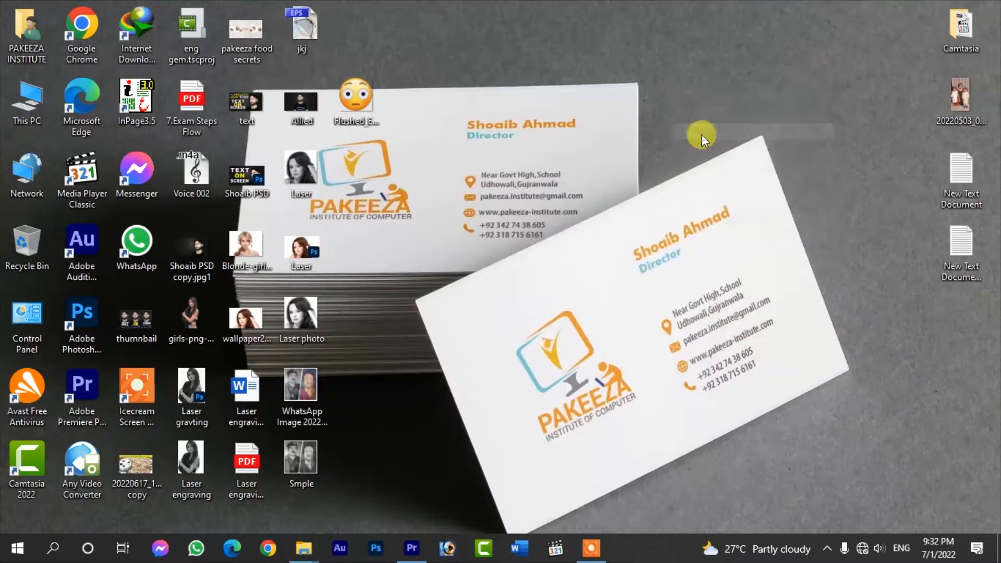
pyautogui.rightClick(704, 94)
pyautogui.click(713, 133)
pyautogui.rightClick(679, 77)
pyautogui.click(699, 129)
pyautogui.rightClick(684, 139)
pyautogui.click(712, 184)
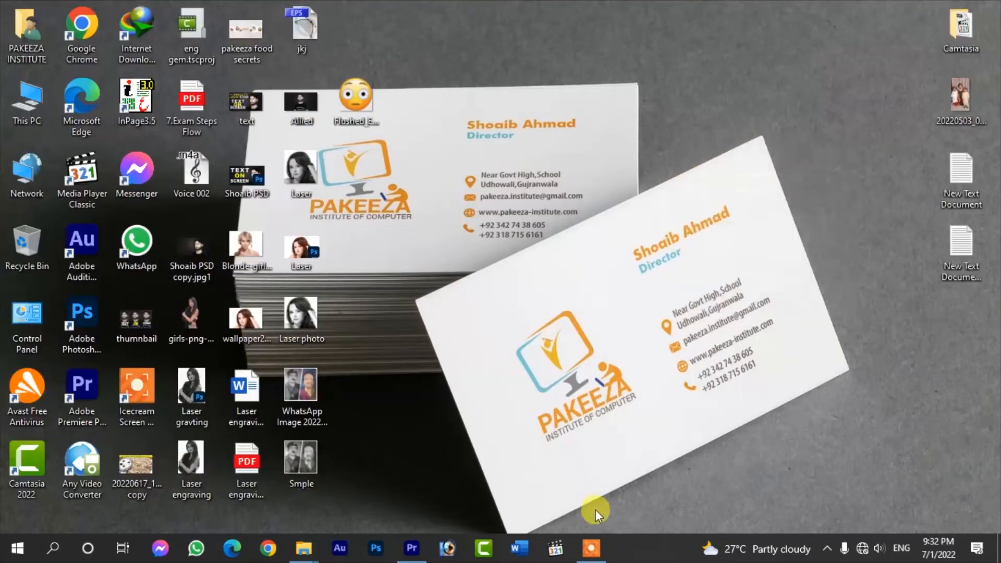
pyautogui.click(591, 546)
pyautogui.rightClick(568, 197)
pyautogui.click(583, 232)
pyautogui.click(924, 495)
pyautogui.rightClick(727, 124)
pyautogui.click(753, 170)
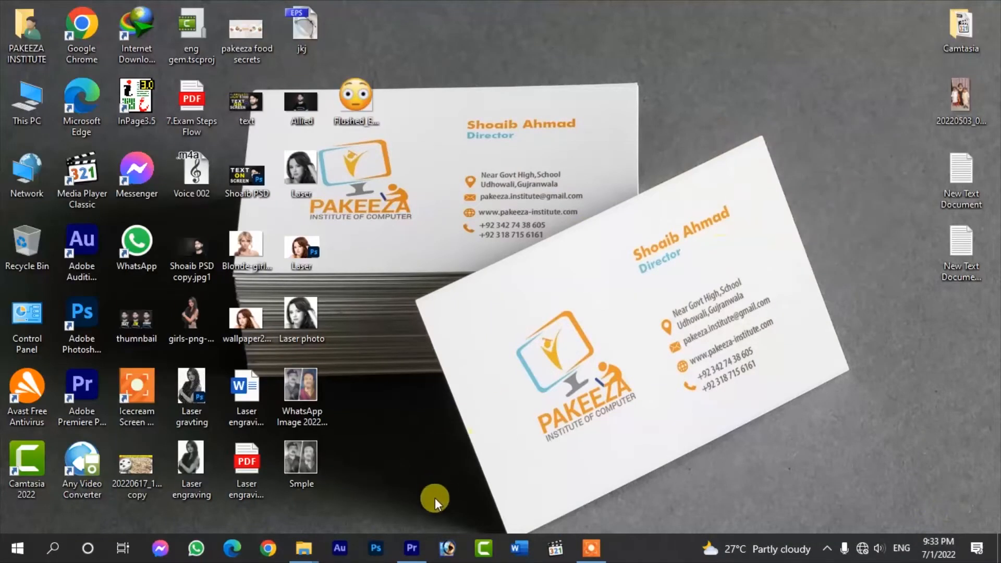
# Step: Place the Recording (autosaved) audio from the Sound recordings folder on track A1 at 00:00:21:09
pyautogui.click(412, 550)
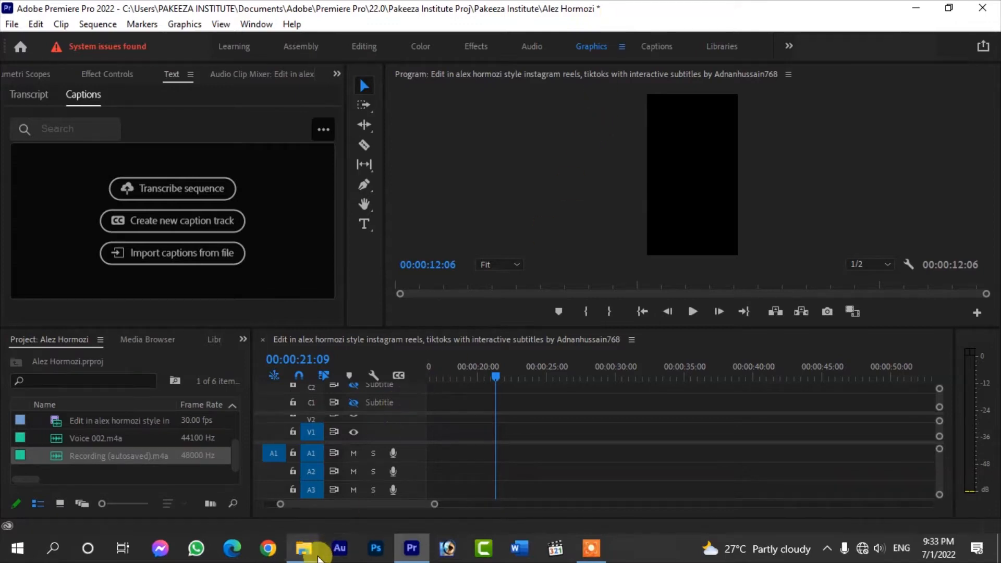
pyautogui.click(310, 547)
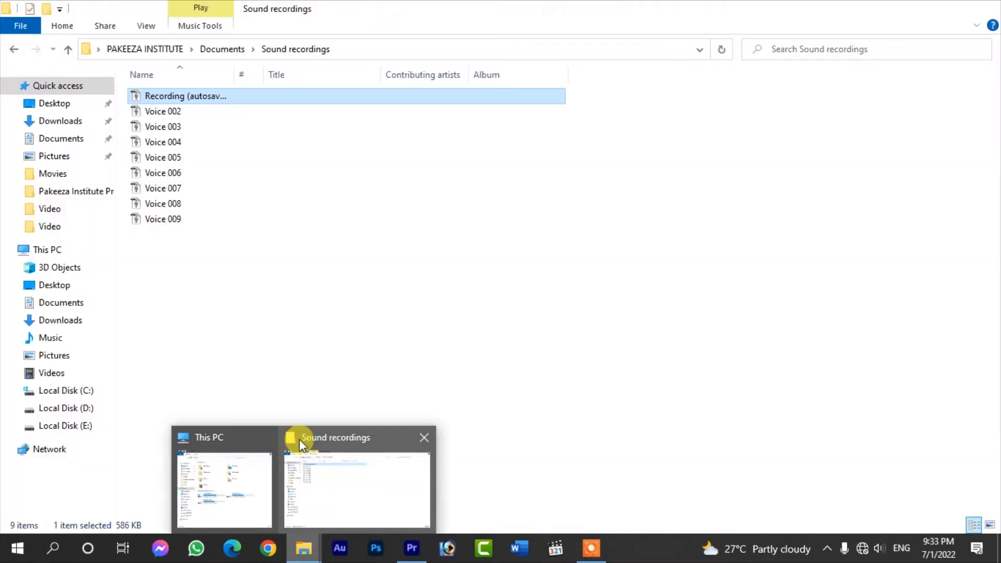
pyautogui.click(303, 441)
pyautogui.moveTo(237, 112); pyautogui.dragTo(510, 460)
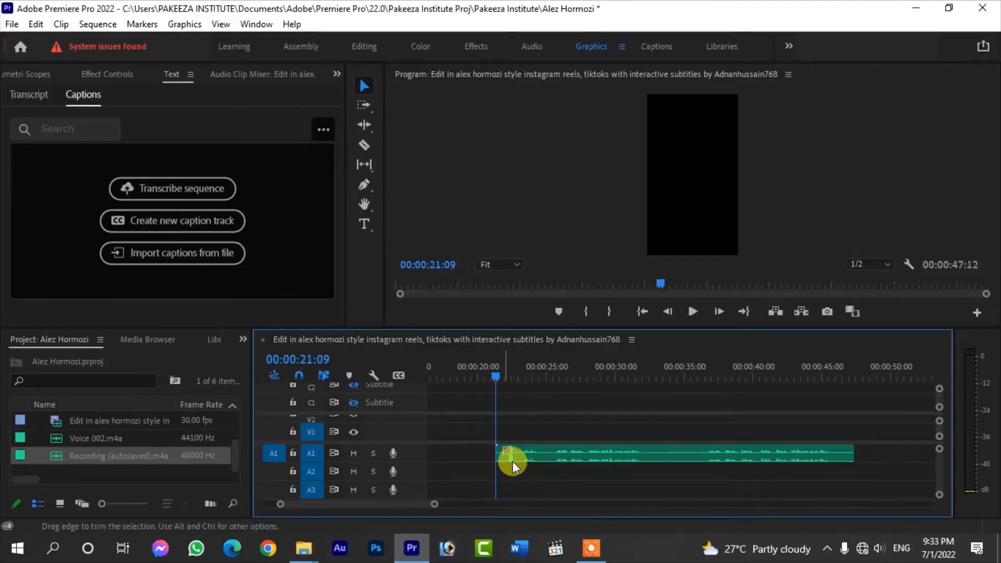
# Step: Add the Allied image from the desktop to track V1 above the audio and extend it to the audio clip's end
pyautogui.click(915, 8)
pyautogui.click(916, 7)
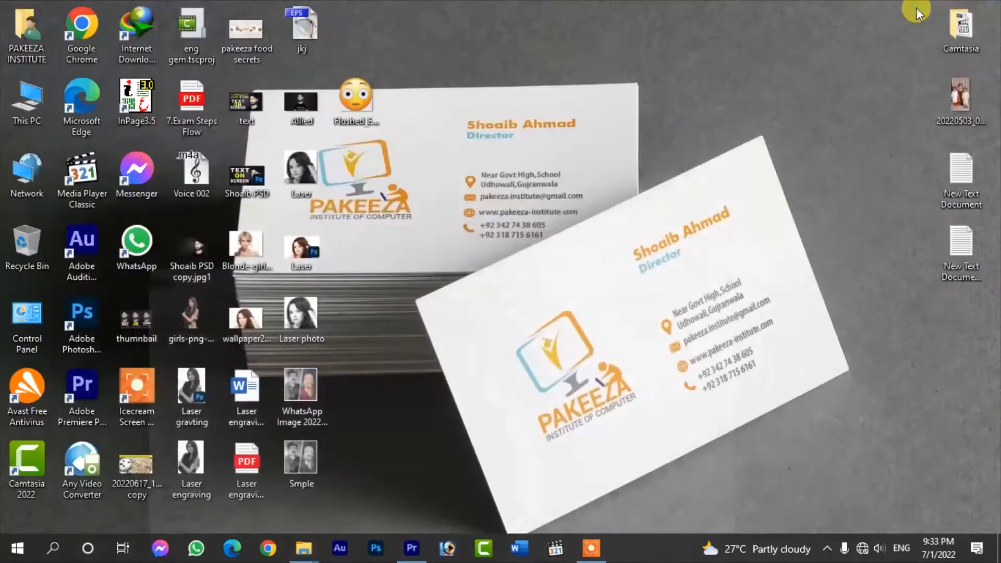
pyautogui.moveTo(302, 104); pyautogui.dragTo(495, 428)
pyautogui.moveTo(563, 429); pyautogui.dragTo(855, 428)
# Step: Enlarge the Allied.jpg image in the program preview until it fills the full height of the vertical frame
pyautogui.click(571, 379)
pyautogui.click(577, 431)
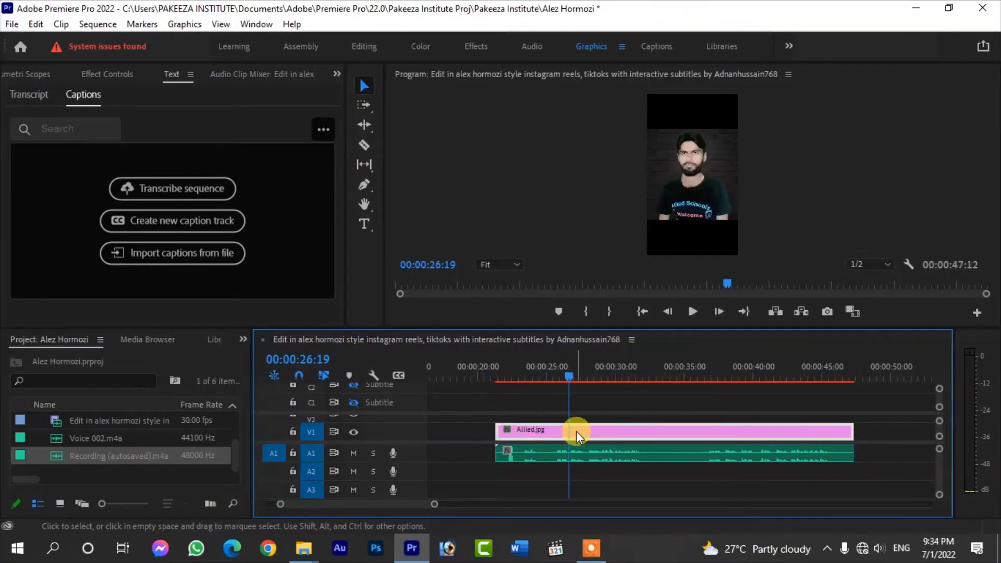
pyautogui.click(670, 208)
pyautogui.moveTo(611, 219); pyautogui.dragTo(575, 254)
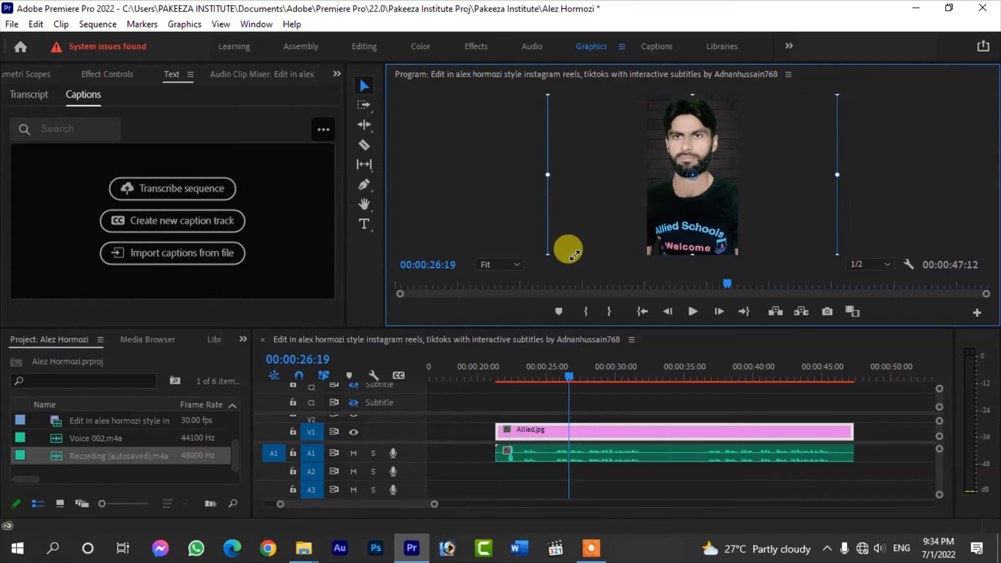
pyautogui.click(576, 409)
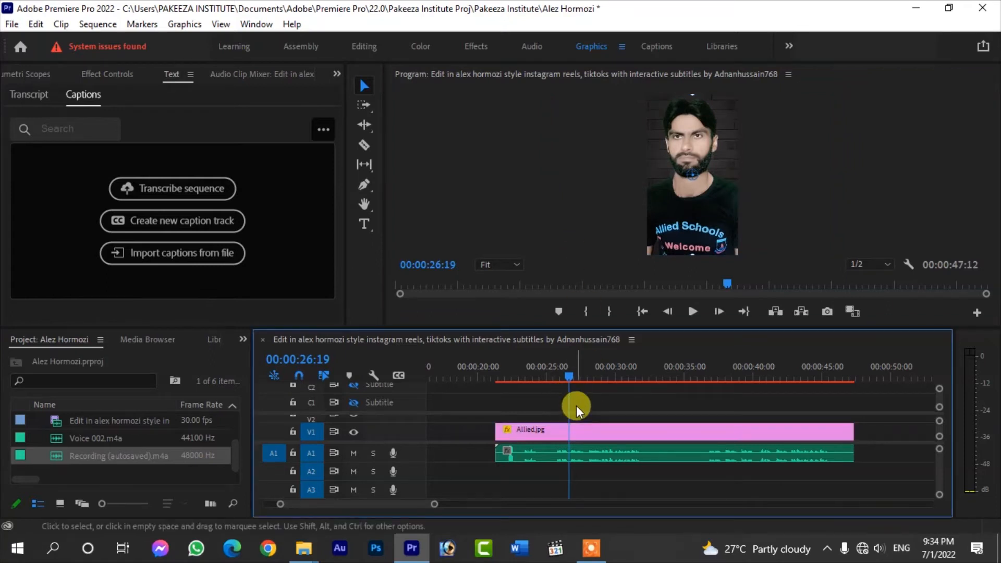
# Step: Copy the Allied.jpg clip together with the audio clip beneath it from the timeline
pyautogui.click(524, 372)
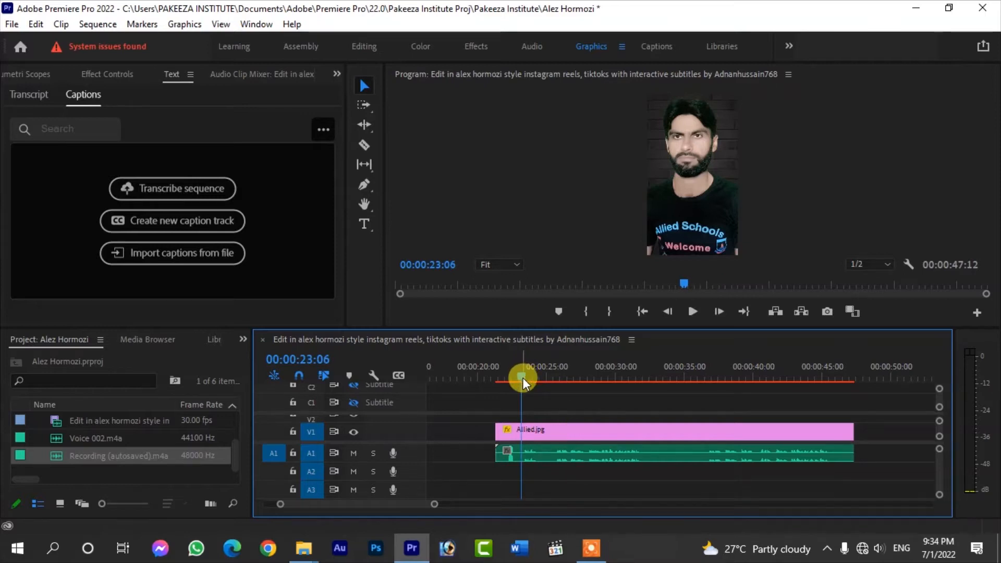
pyautogui.moveTo(523, 377)
pyautogui.mouseDown()
pyautogui.moveTo(730, 389)
pyautogui.moveTo(518, 389)
pyautogui.mouseUp()
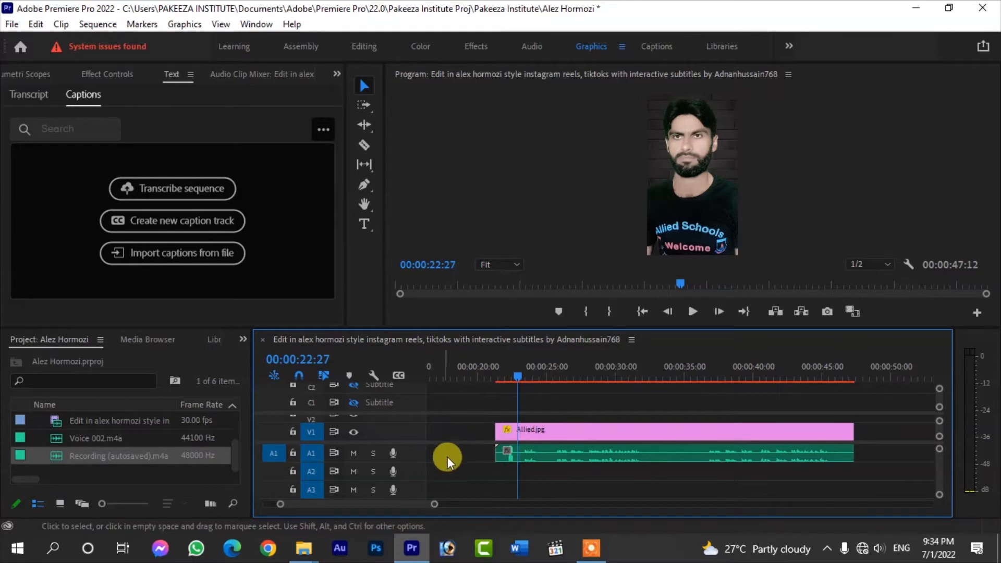
pyautogui.moveTo(375, 510)
pyautogui.mouseDown()
pyautogui.moveTo(358, 511)
pyautogui.moveTo(372, 506)
pyautogui.mouseUp()
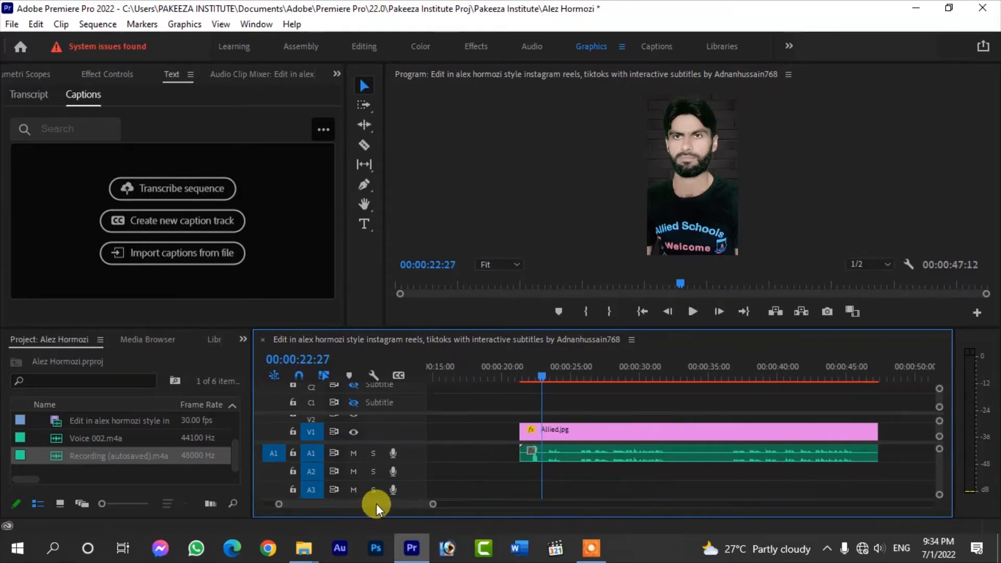
pyautogui.moveTo(644, 407); pyautogui.dragTo(675, 454)
pyautogui.rightClick(675, 454)
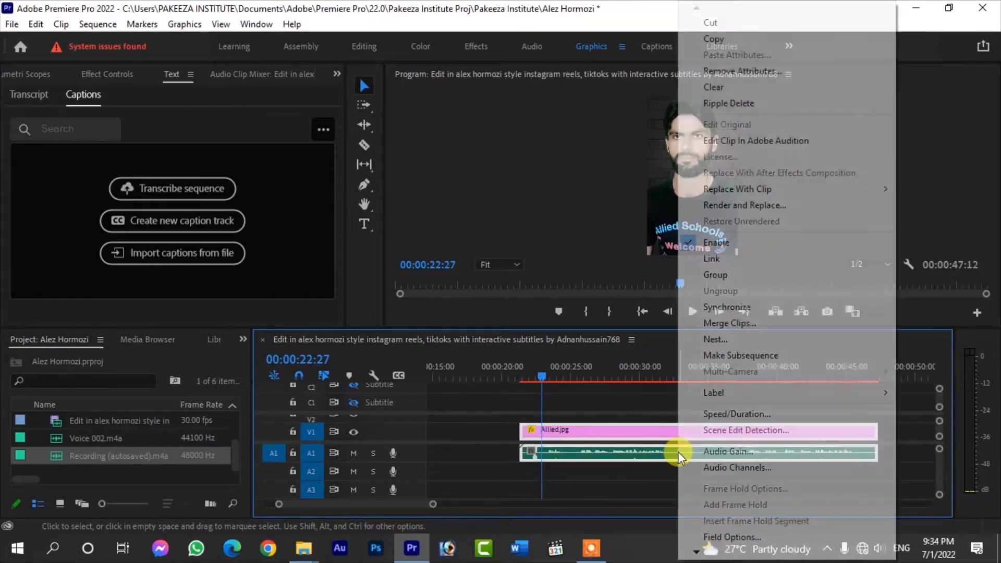
pyautogui.click(713, 39)
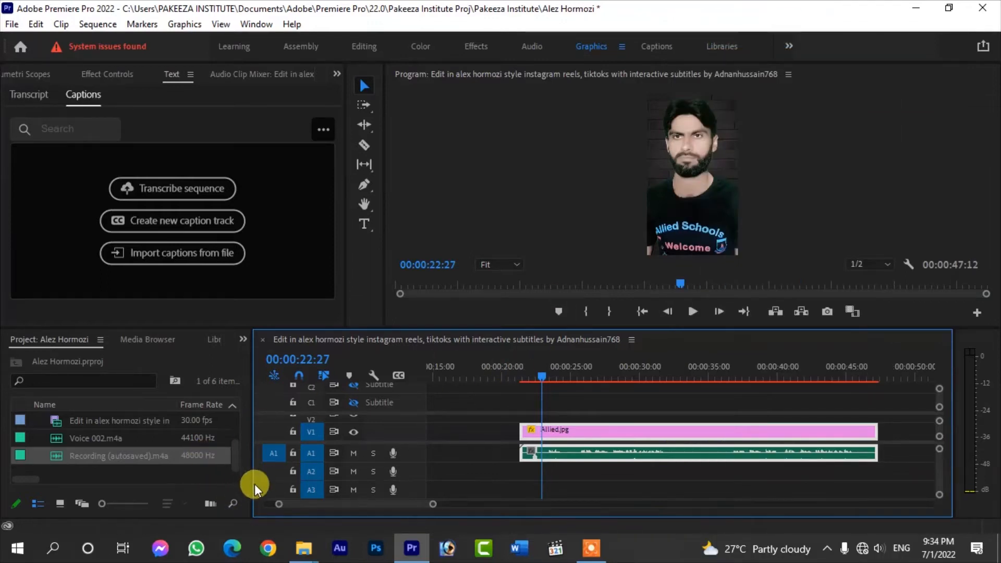
# Step: Create a new sequence from the DV - NTSC Standard 48kHz preset and widen the timeline and program preview areas
pyautogui.moveTo(252, 486); pyautogui.dragTo(419, 482)
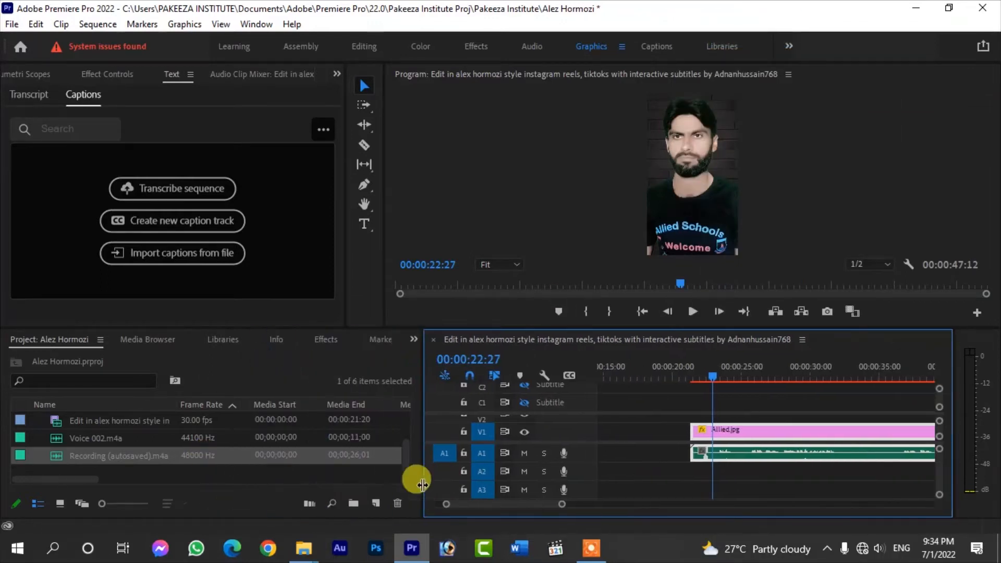
pyautogui.click(374, 504)
pyautogui.click(373, 503)
pyautogui.click(400, 356)
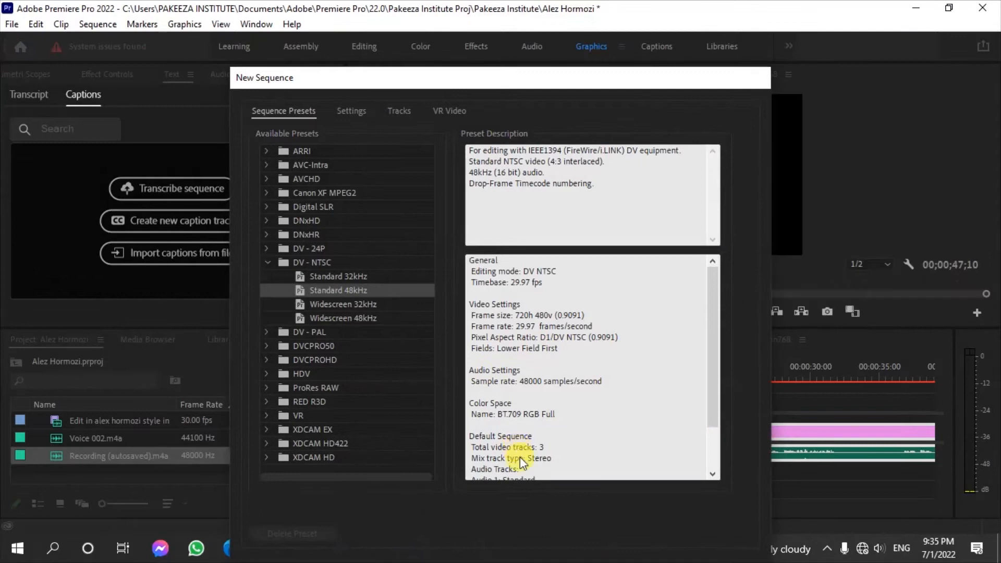
pyautogui.press('Return')
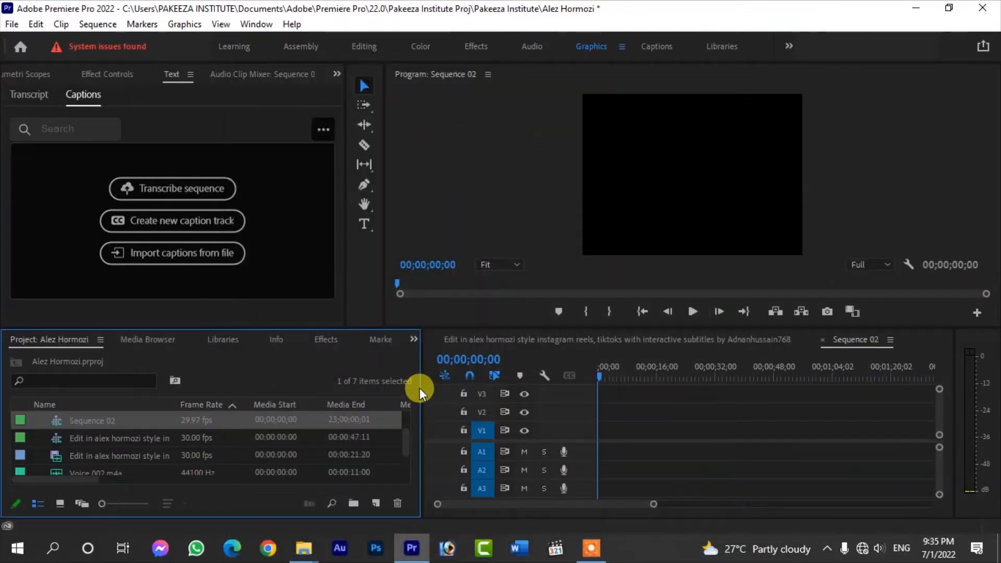
pyautogui.moveTo(420, 389); pyautogui.dragTo(286, 401)
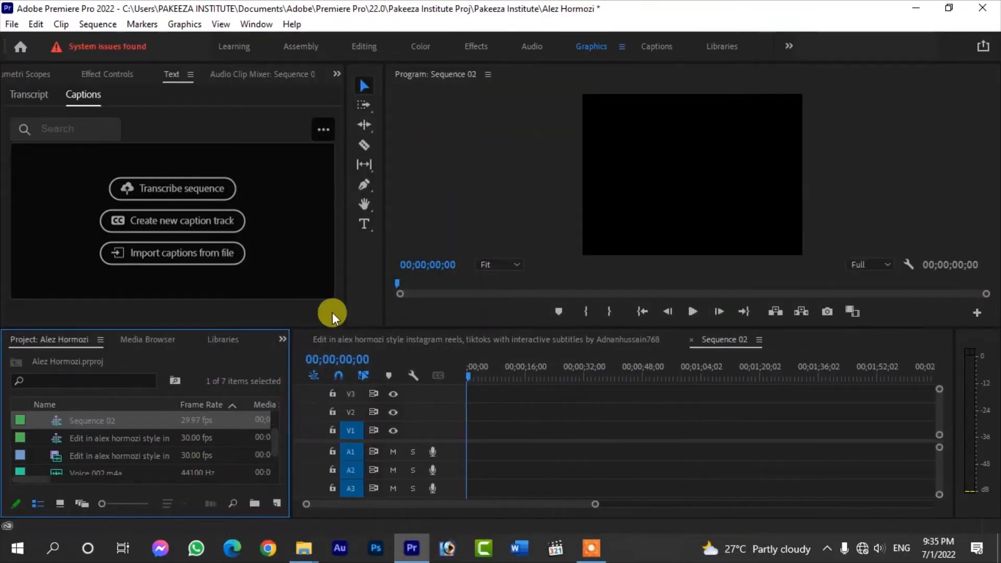
pyautogui.moveTo(384, 268); pyautogui.dragTo(305, 268)
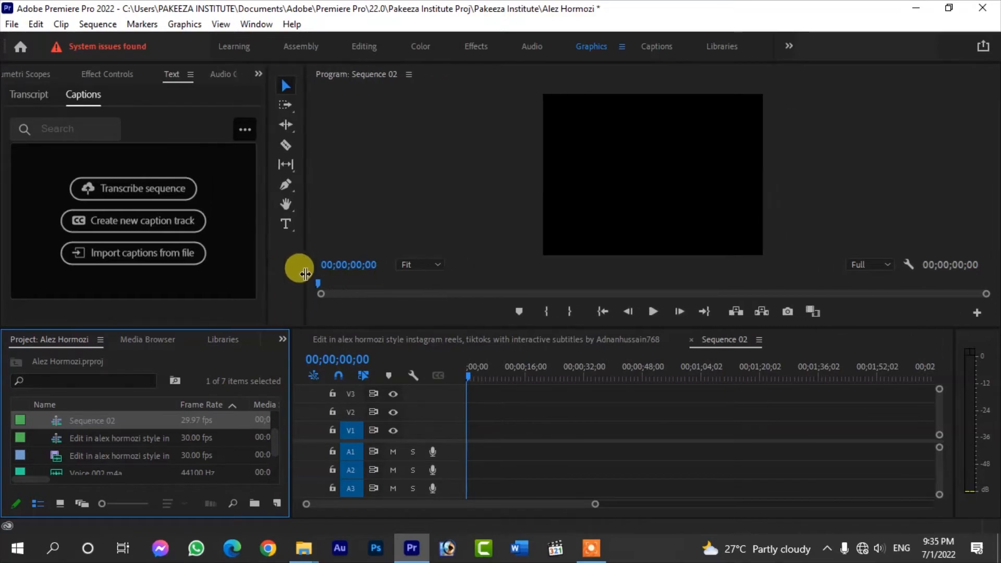
# Step: Paste the copied image and audio clips at the start of Sequence 02
pyautogui.click(492, 423)
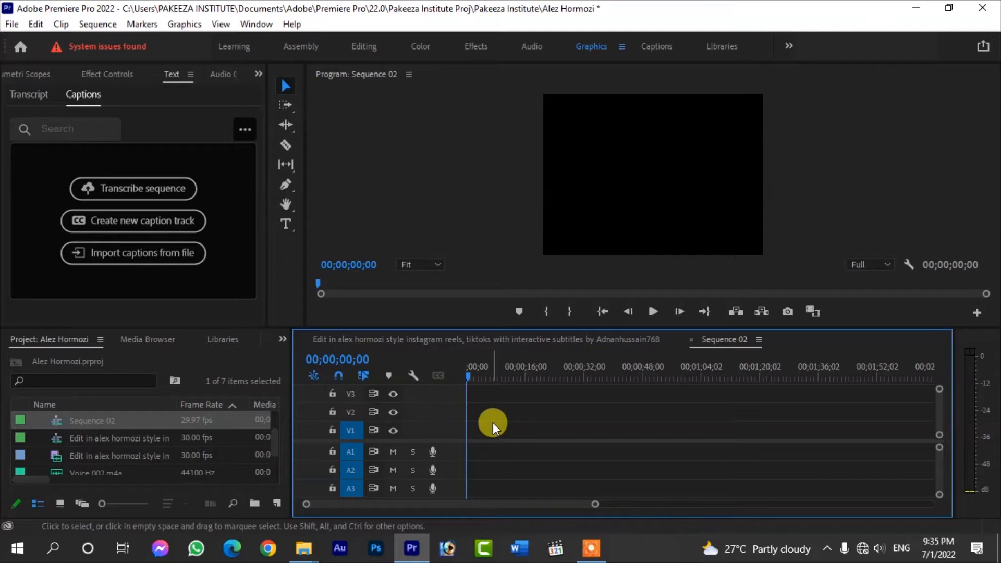
pyautogui.hotkey('ctrl', 'v')
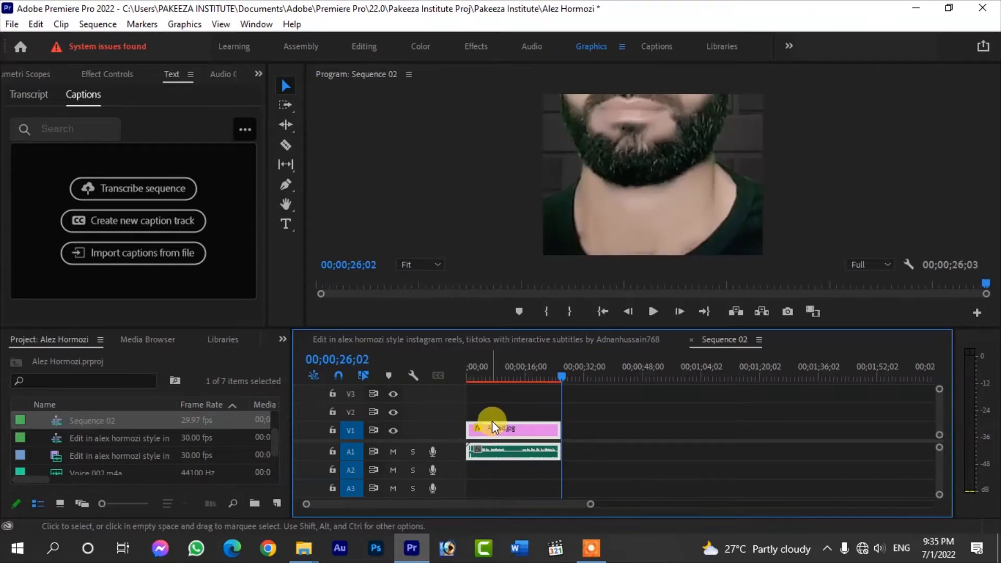
# Step: Fit Allied.jpg to the sequence frame, enlarge it to fill the full height, and return the playhead to 00;00;00;00
pyautogui.click(499, 366)
pyautogui.rightClick(501, 432)
pyautogui.moveTo(516, 552)
pyautogui.click(540, 522)
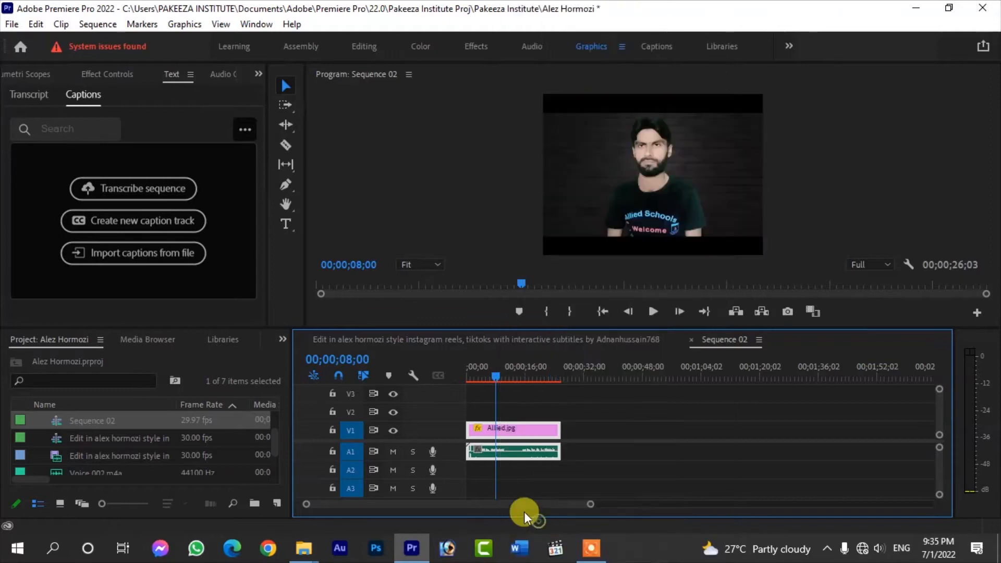
pyautogui.moveTo(544, 236); pyautogui.dragTo(512, 251)
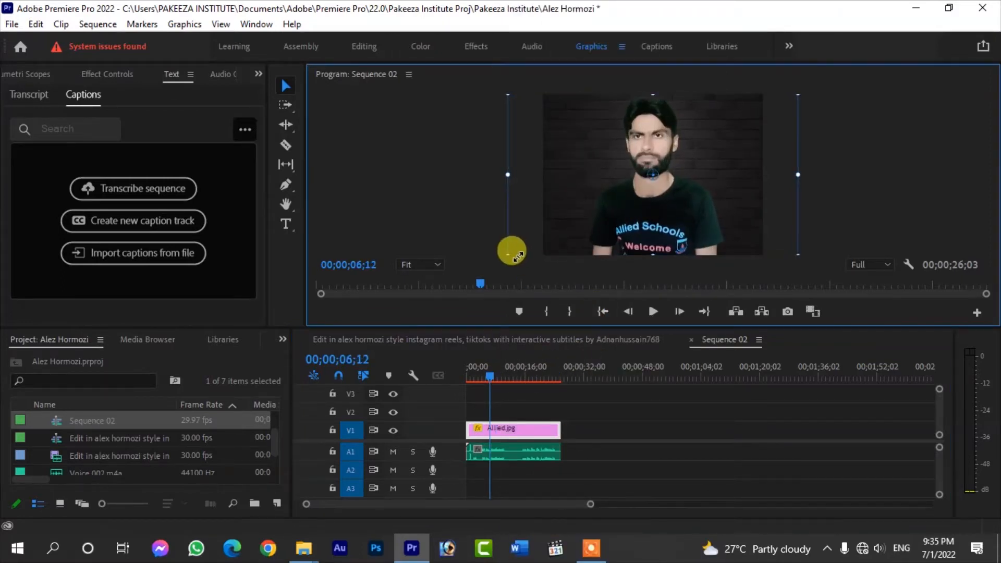
pyautogui.click(583, 427)
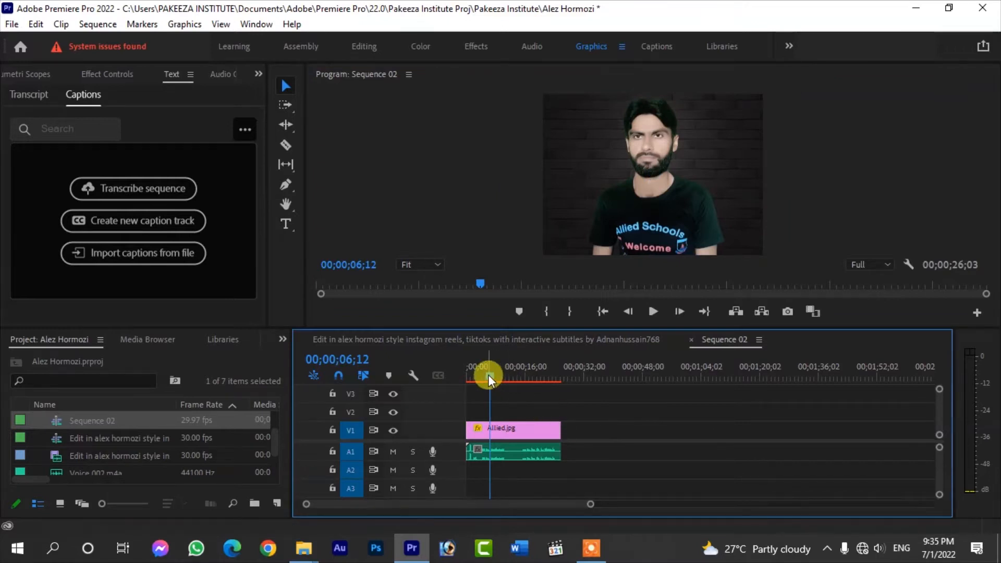
pyautogui.moveTo(489, 373); pyautogui.dragTo(456, 379)
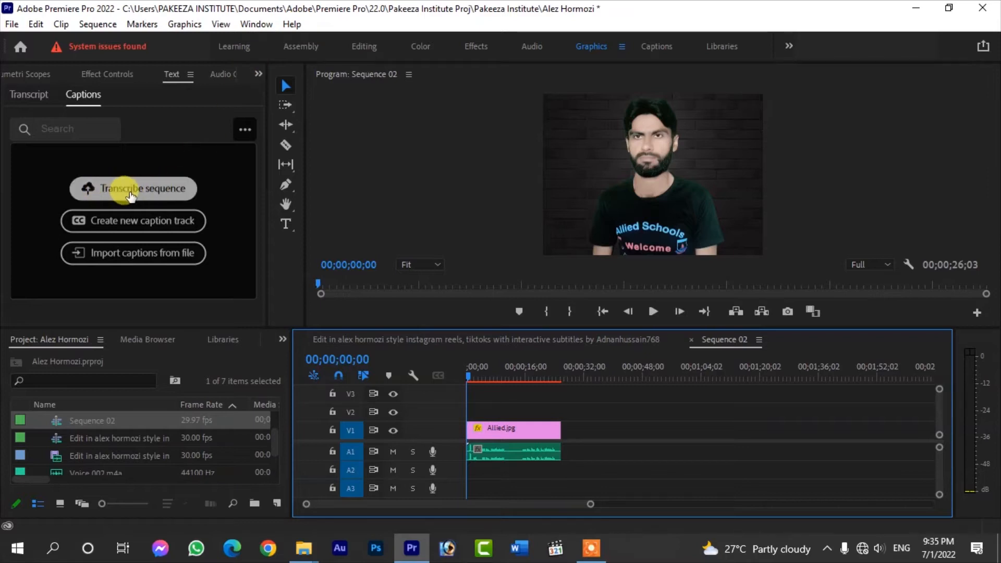
# Step: Open the automatic transcription settings for Sequence 02, review the audio analysis and language options, and close them
pyautogui.click(98, 24)
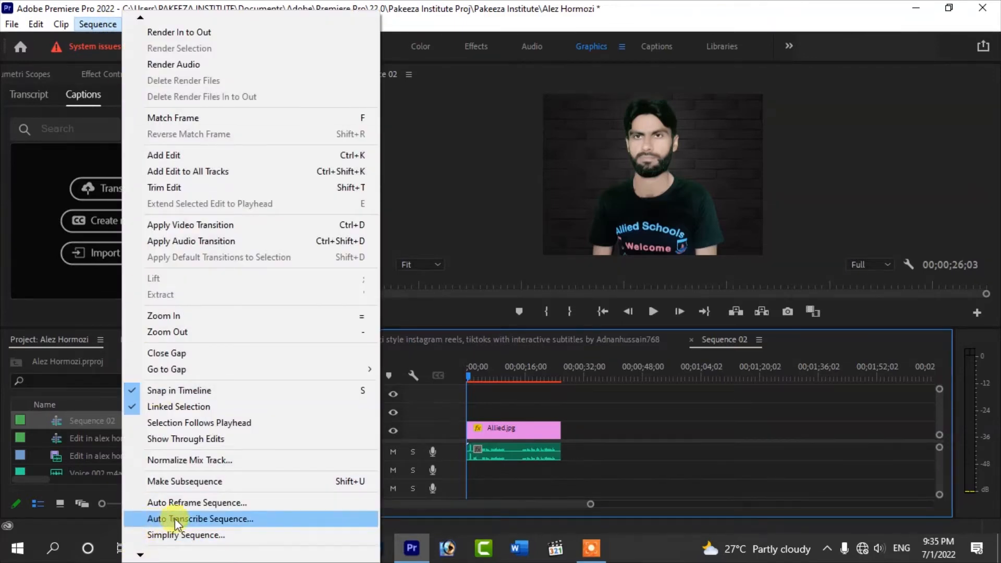
pyautogui.click(221, 518)
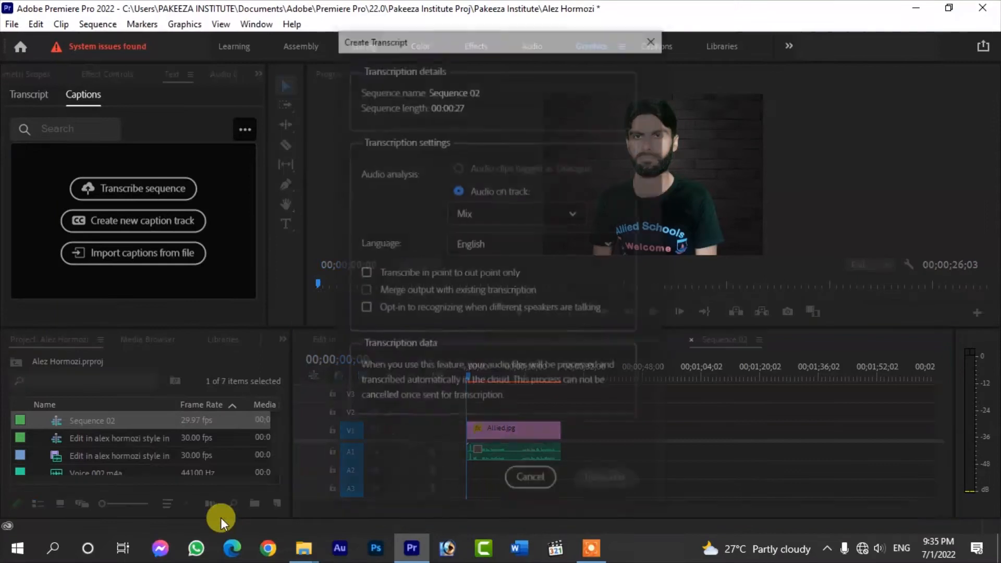
pyautogui.moveTo(382, 41); pyautogui.dragTo(340, 38)
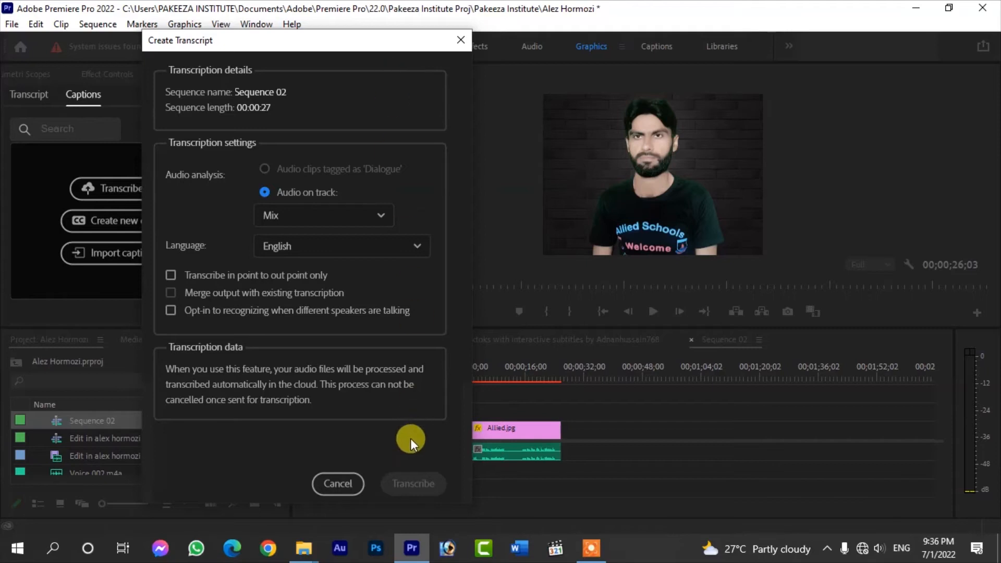
pyautogui.click(464, 38)
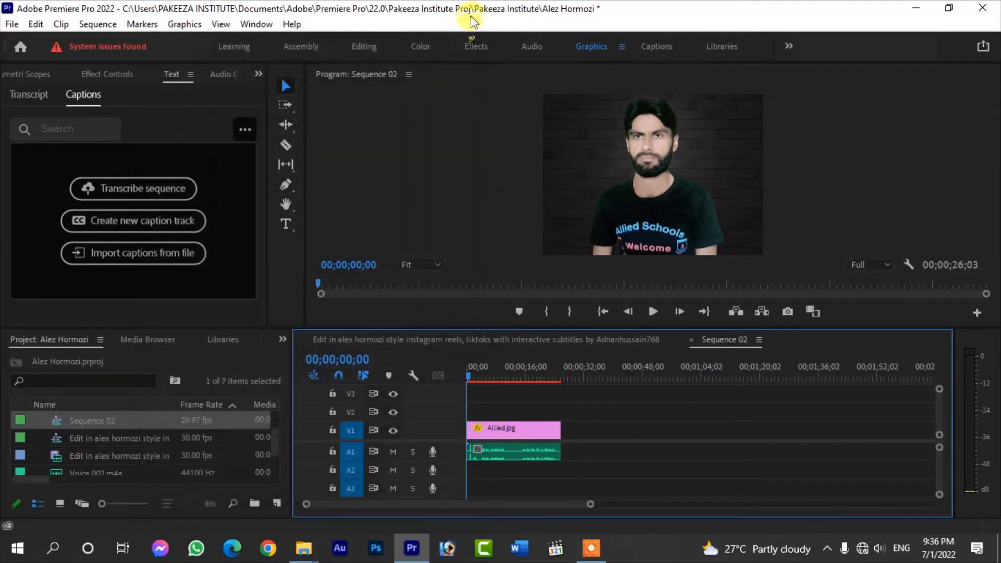
# Step: Connect the computer to the PAKEEZA INSTITUTE Wi-Fi network and return to the sequence
pyautogui.click(863, 549)
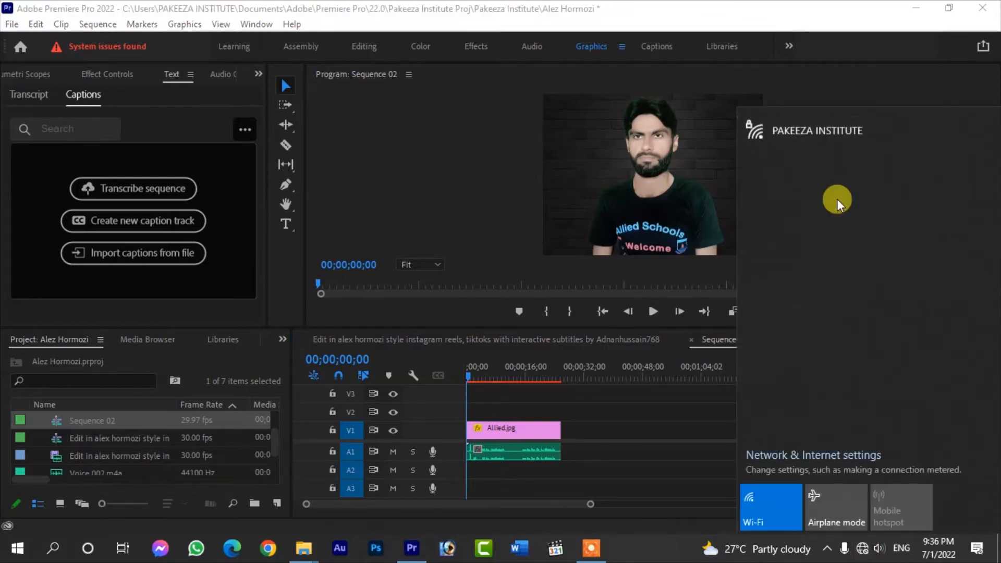
pyautogui.click(822, 134)
pyautogui.click(922, 201)
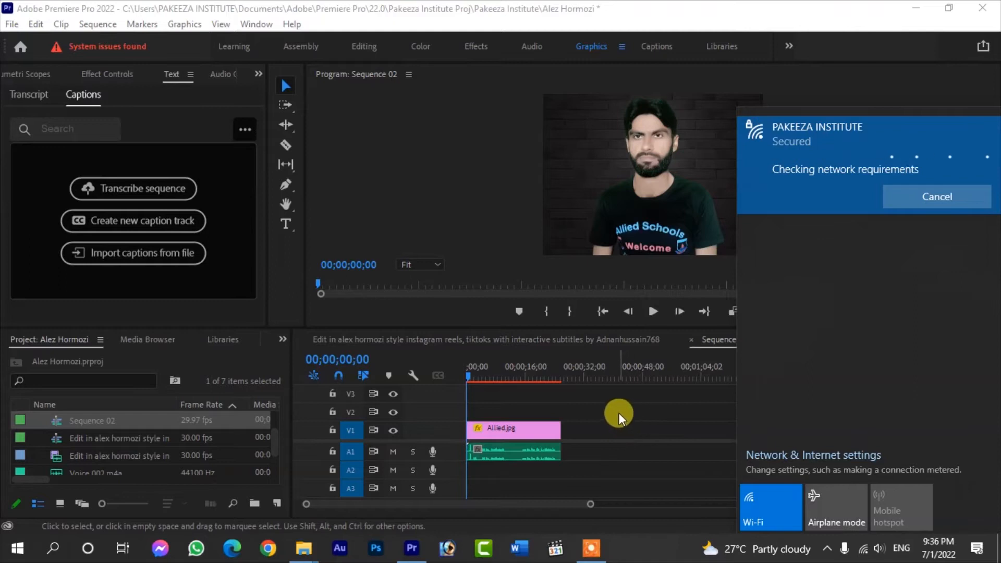
pyautogui.click(615, 430)
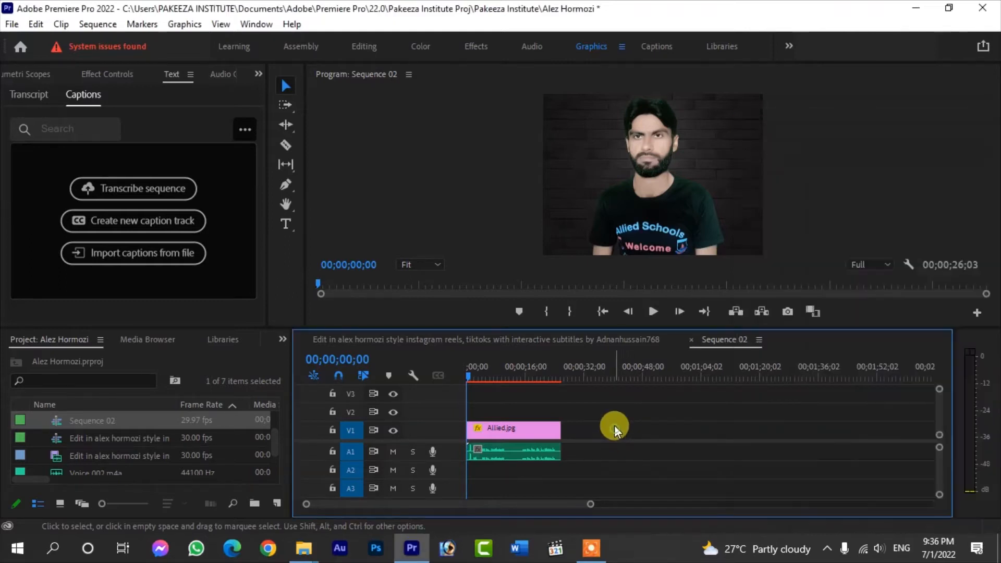
# Step: Review the transcription settings for Sequence 02 and check which account is signed in, without starting a transcription
pyautogui.click(98, 24)
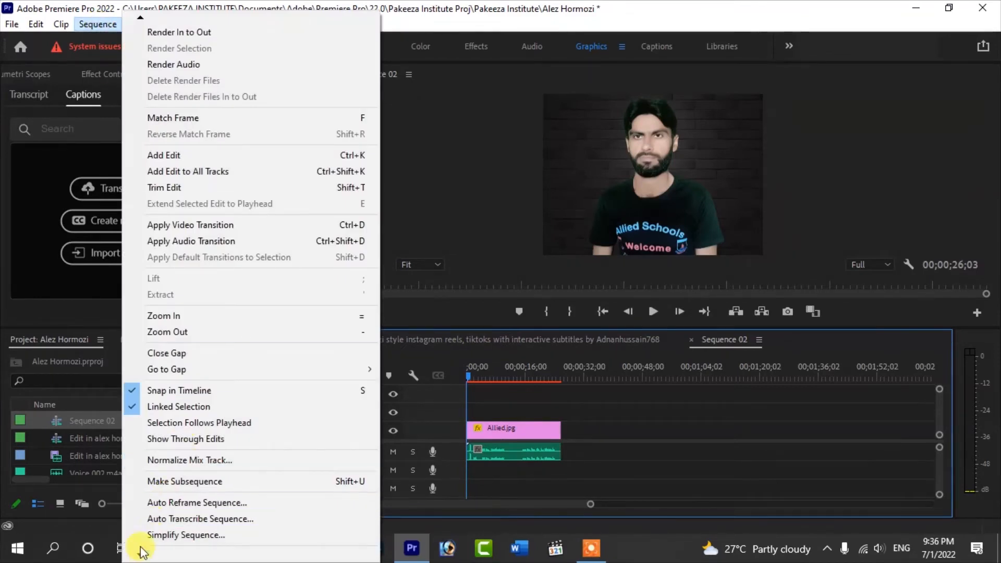
pyautogui.click(140, 550)
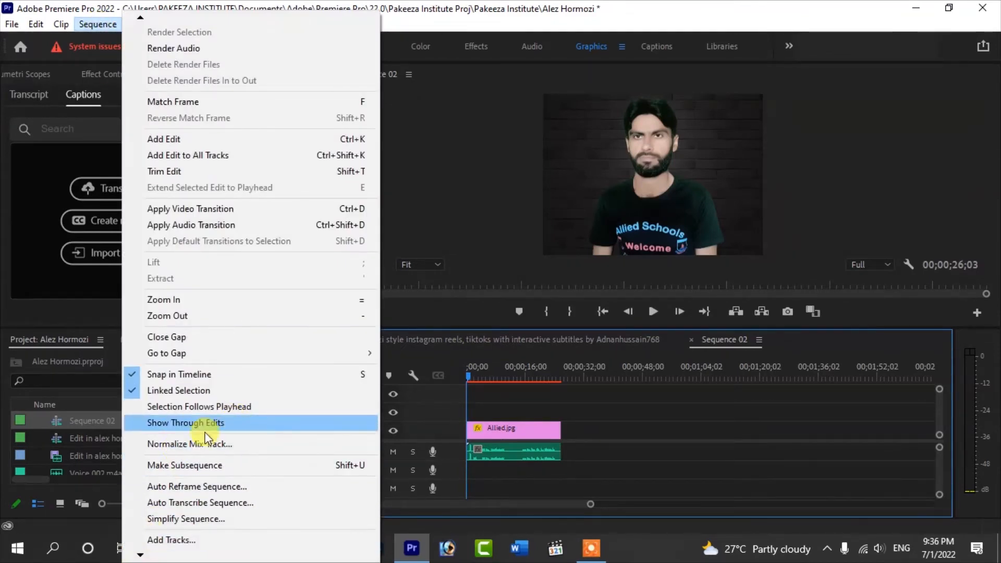
pyautogui.click(584, 461)
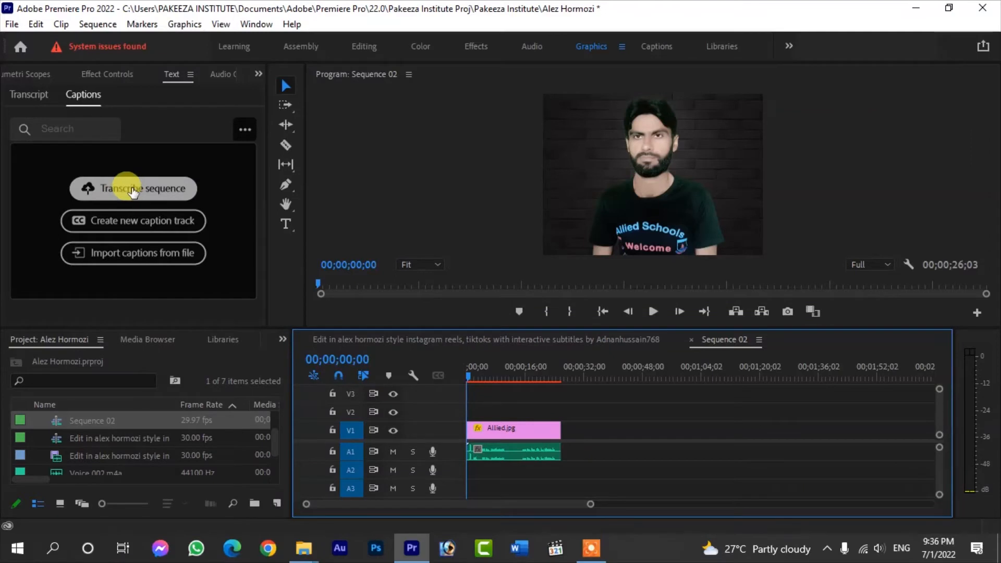
pyautogui.click(133, 189)
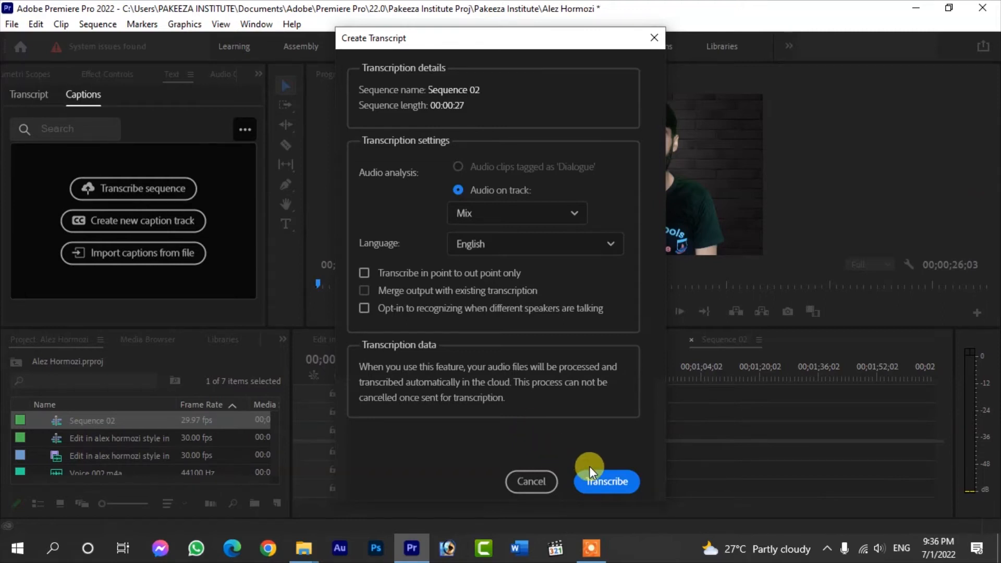
pyautogui.click(654, 35)
pyautogui.click(289, 24)
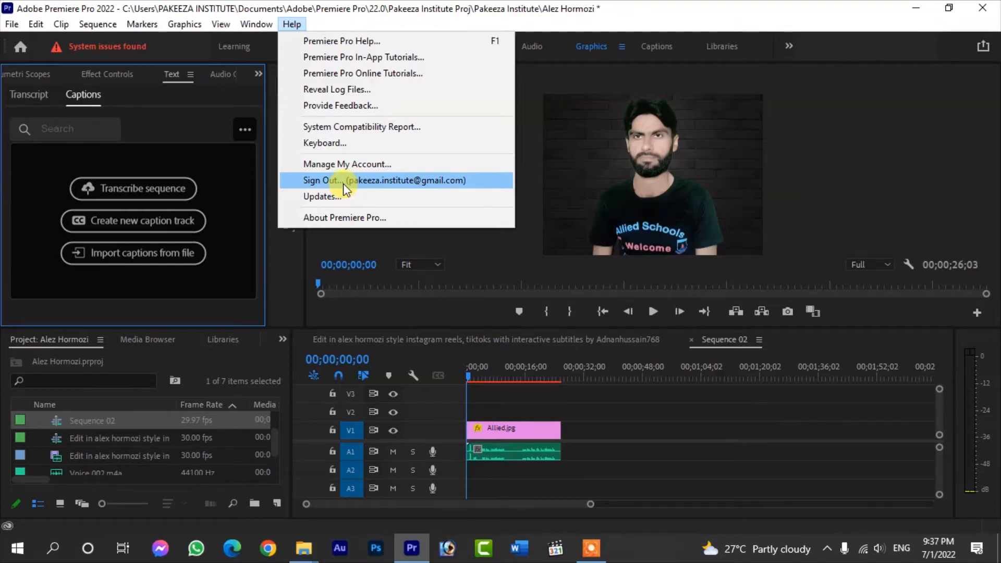
pyautogui.click(618, 436)
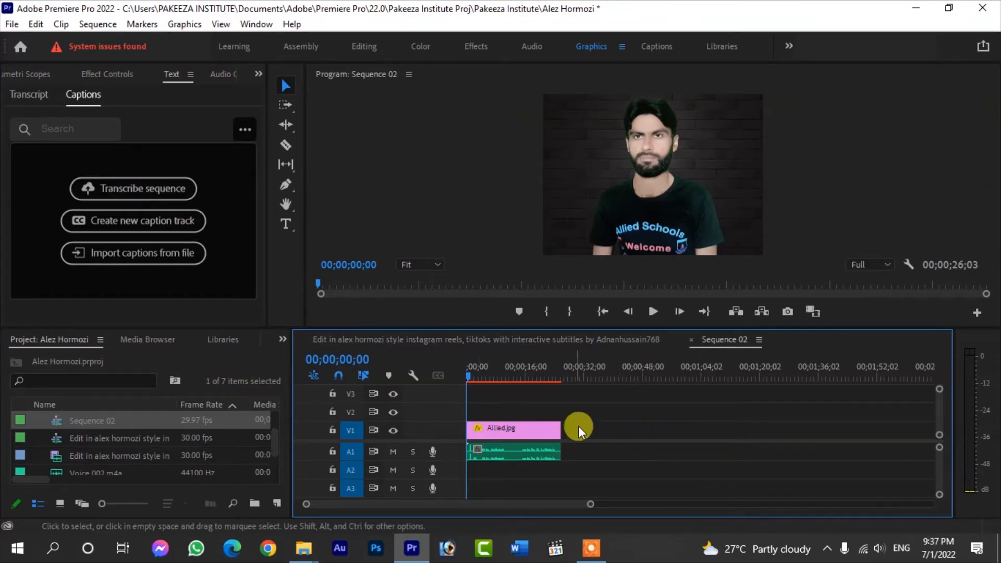
# Step: Transcribe Sequence 02 using the Audio 1 track with English as the language
pyautogui.click(182, 195)
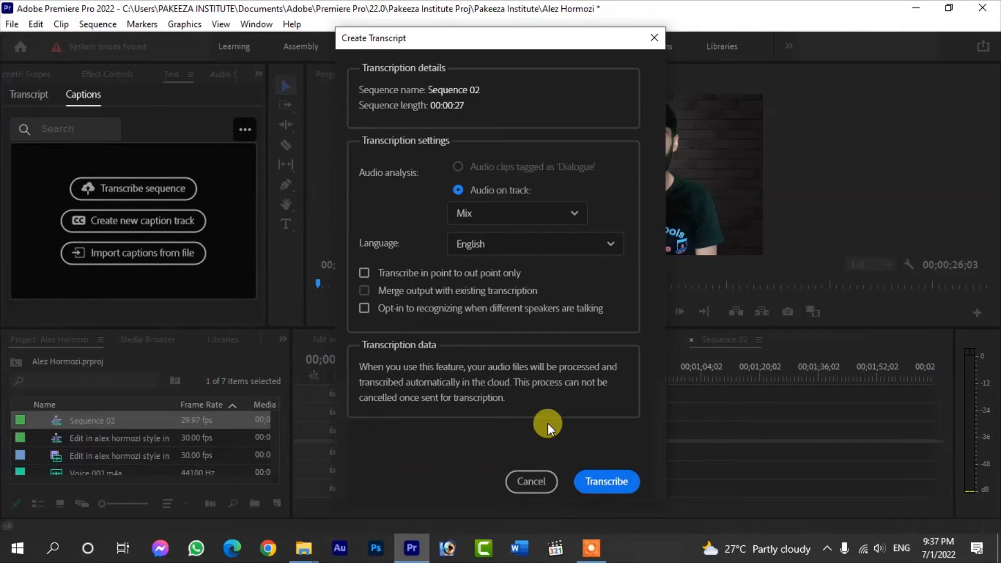
pyautogui.moveTo(511, 44); pyautogui.dragTo(421, 34)
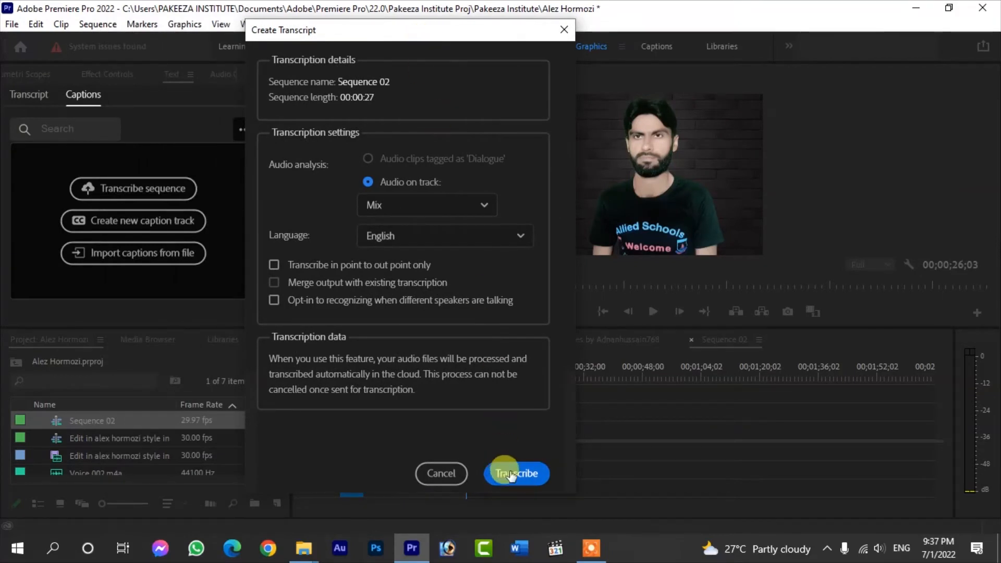
pyautogui.moveTo(383, 34); pyautogui.dragTo(234, 35)
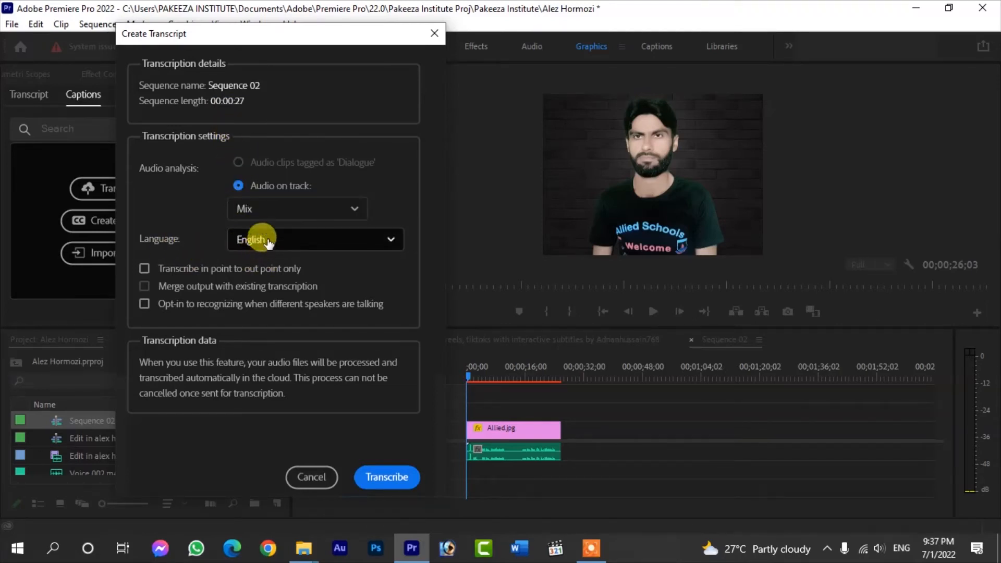
pyautogui.click(270, 213)
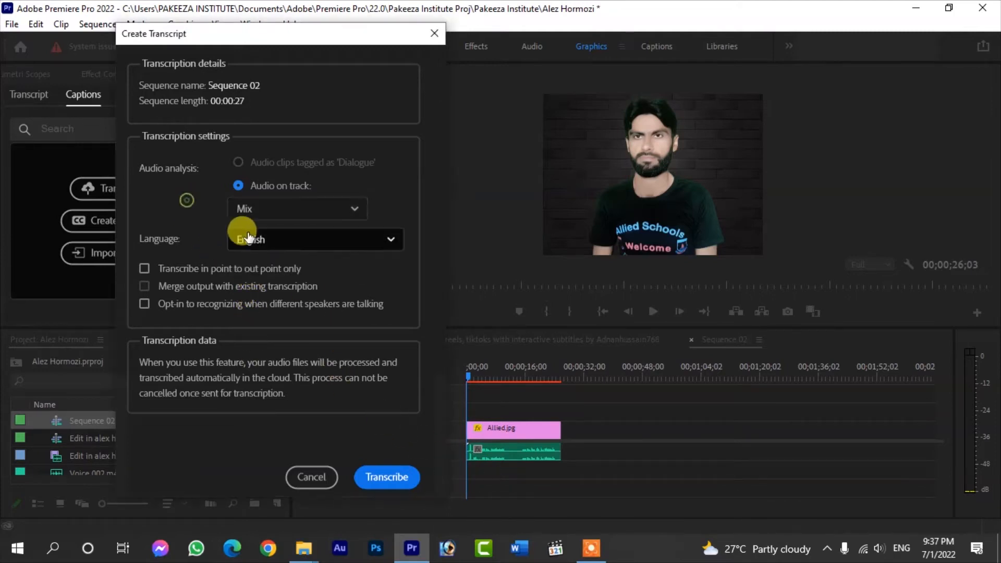
pyautogui.click(282, 260)
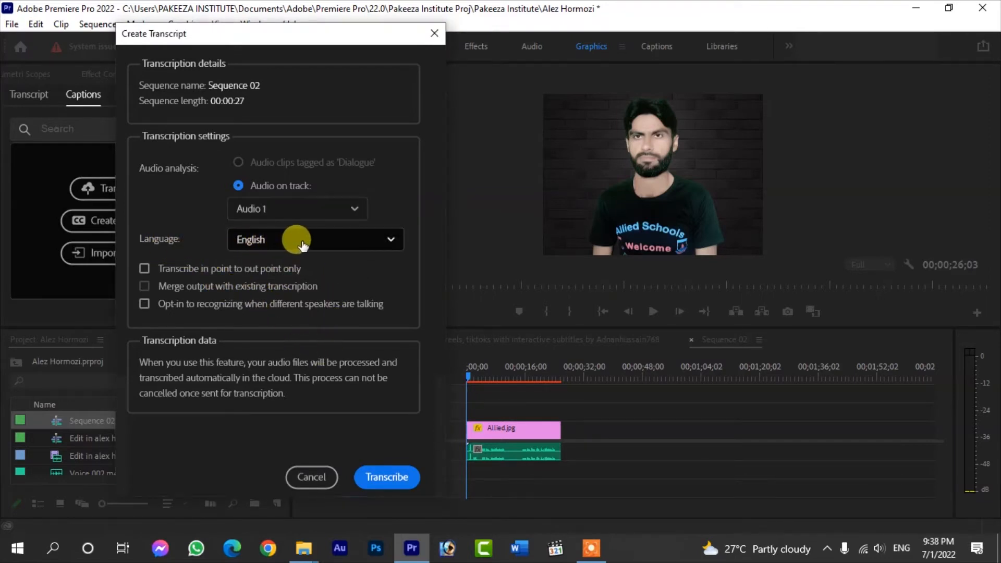
pyautogui.click(336, 244)
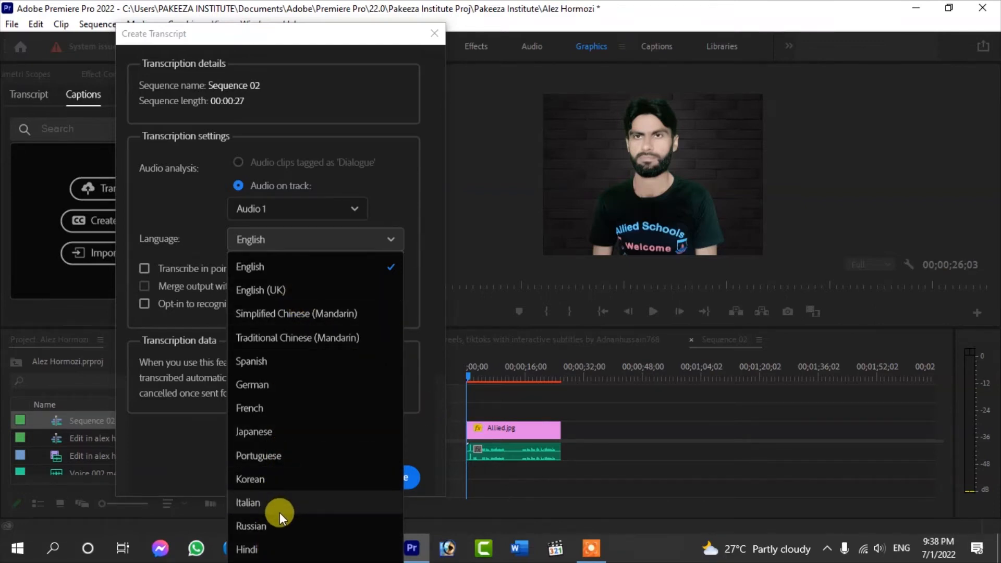
pyautogui.click(490, 410)
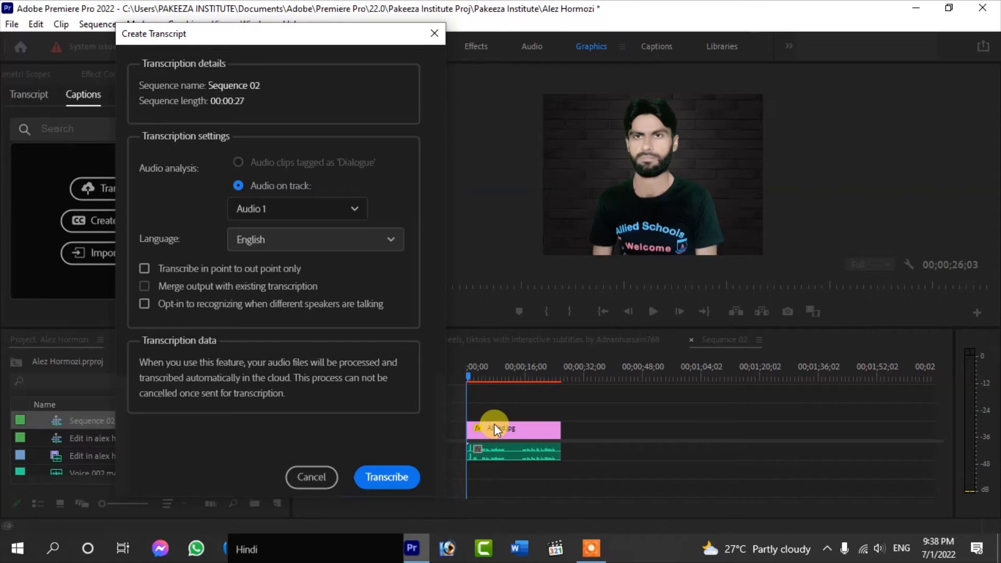
pyautogui.click(390, 478)
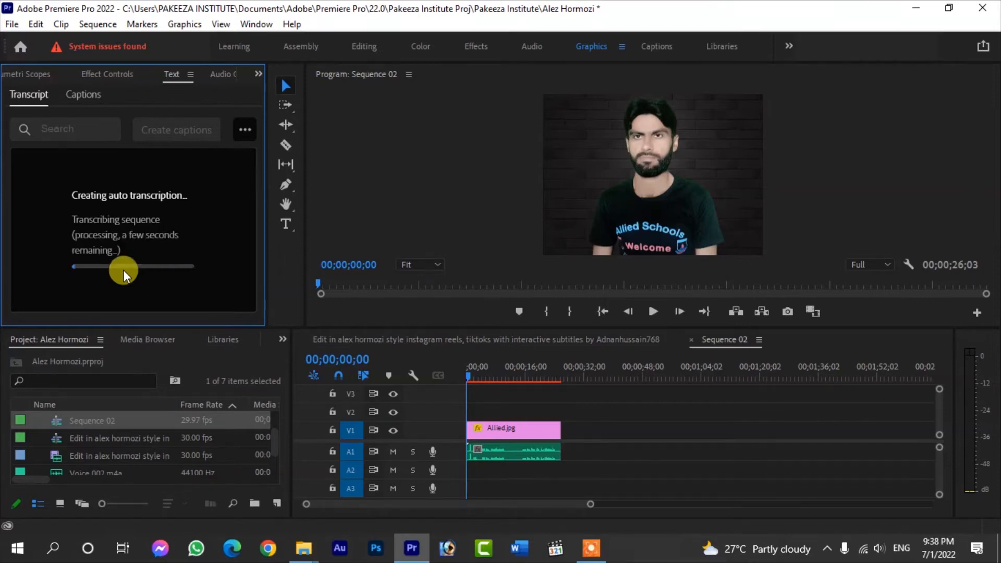
# Step: Widen the transcript and project areas so the transcribed text has more room beside the program preview
pyautogui.moveTo(265, 284); pyautogui.dragTo(399, 293)
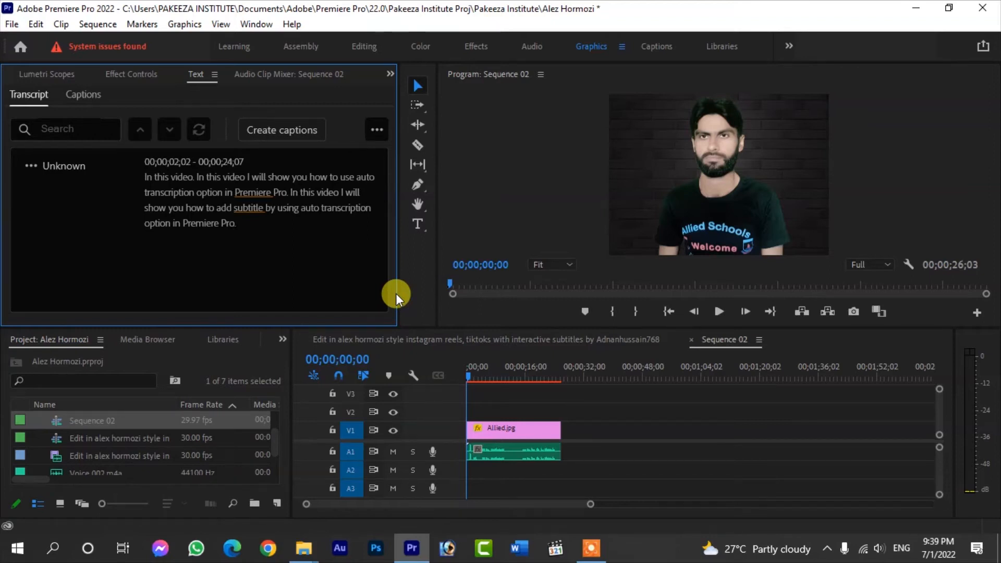
pyautogui.press('space')
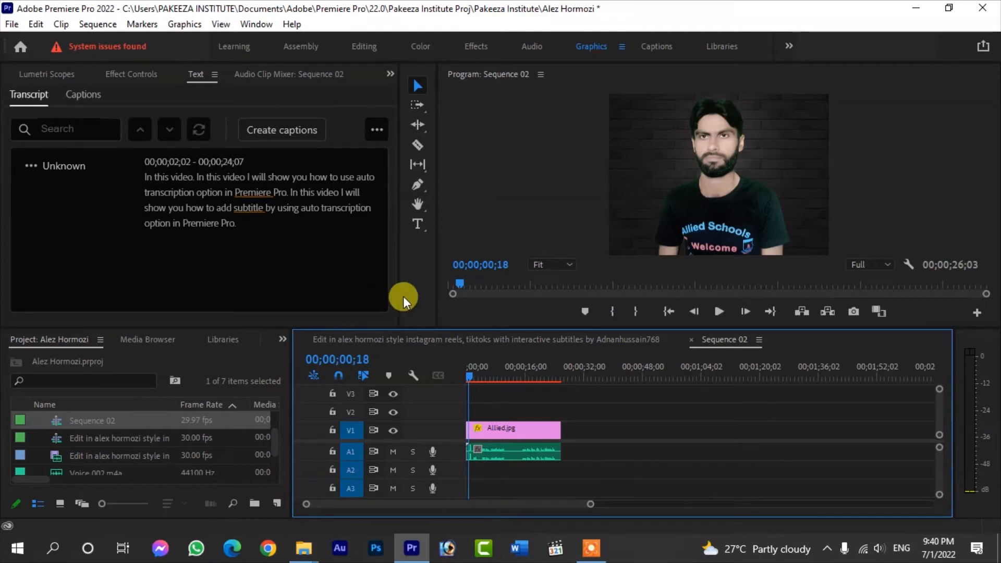
pyautogui.moveTo(394, 295); pyautogui.dragTo(414, 306)
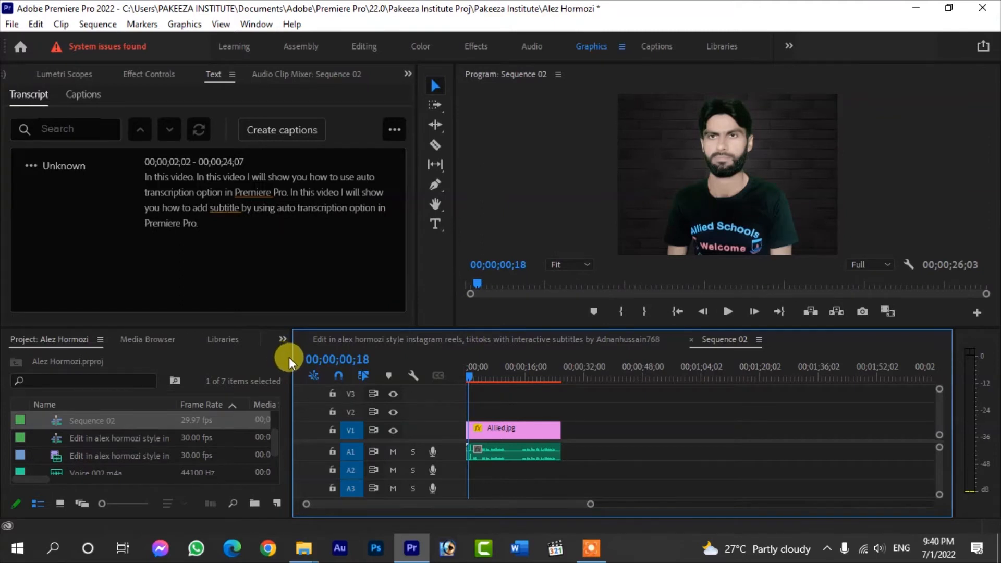
pyautogui.moveTo(291, 360); pyautogui.dragTo(373, 363)
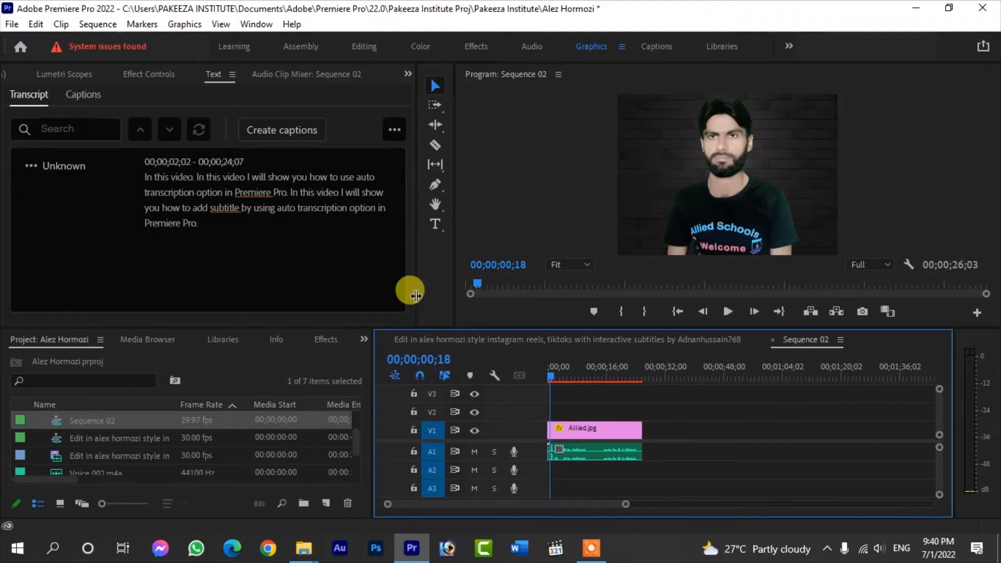
pyautogui.moveTo(416, 295); pyautogui.dragTo(380, 293)
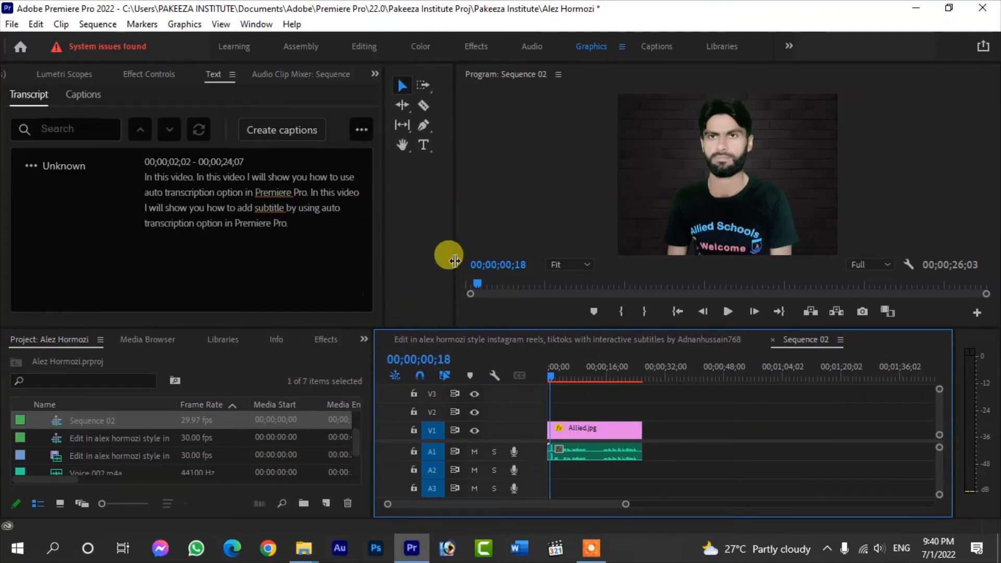
pyautogui.moveTo(455, 259); pyautogui.dragTo(421, 267)
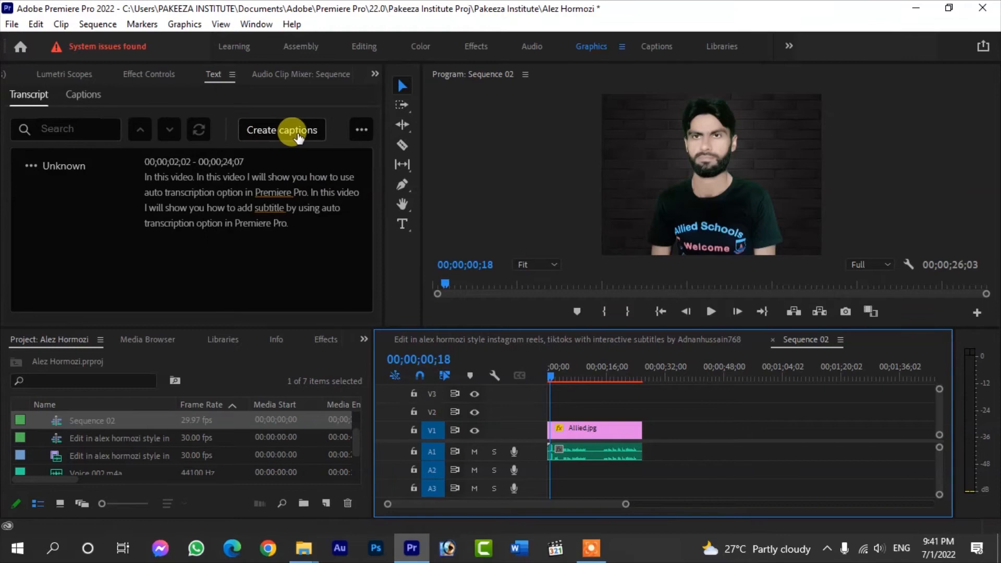
# Step: Create single-line subtitle captions from the sequence transcript, with a maximum length of 24 characters and a minimum duration of 3.7 seconds
pyautogui.click(297, 134)
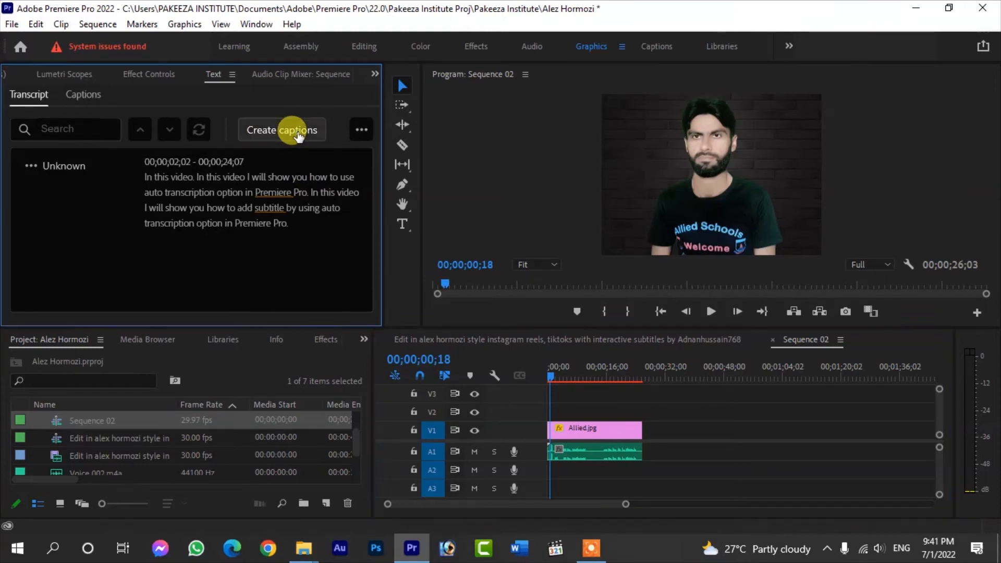
pyautogui.moveTo(462, 12); pyautogui.dragTo(292, 20)
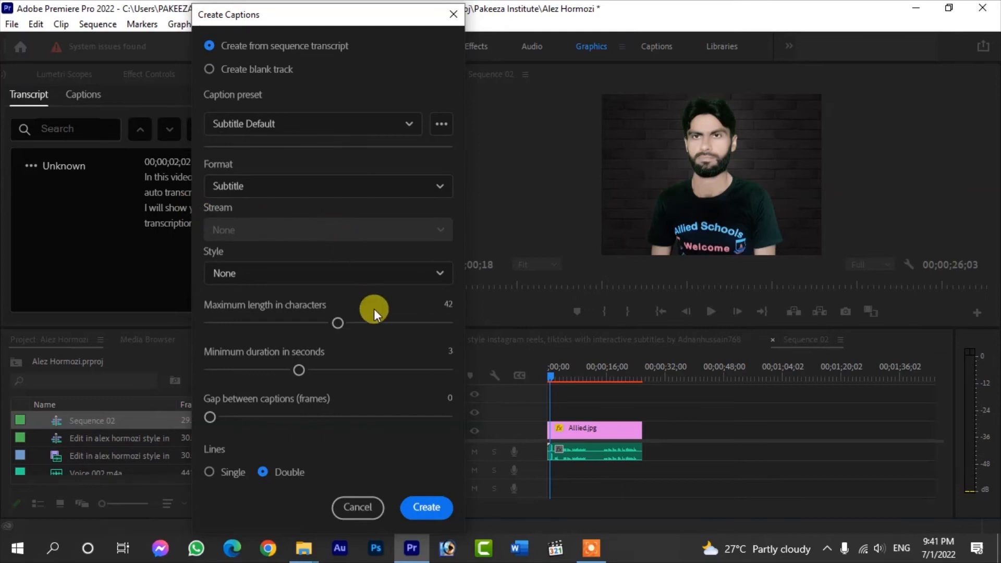
pyautogui.click(252, 134)
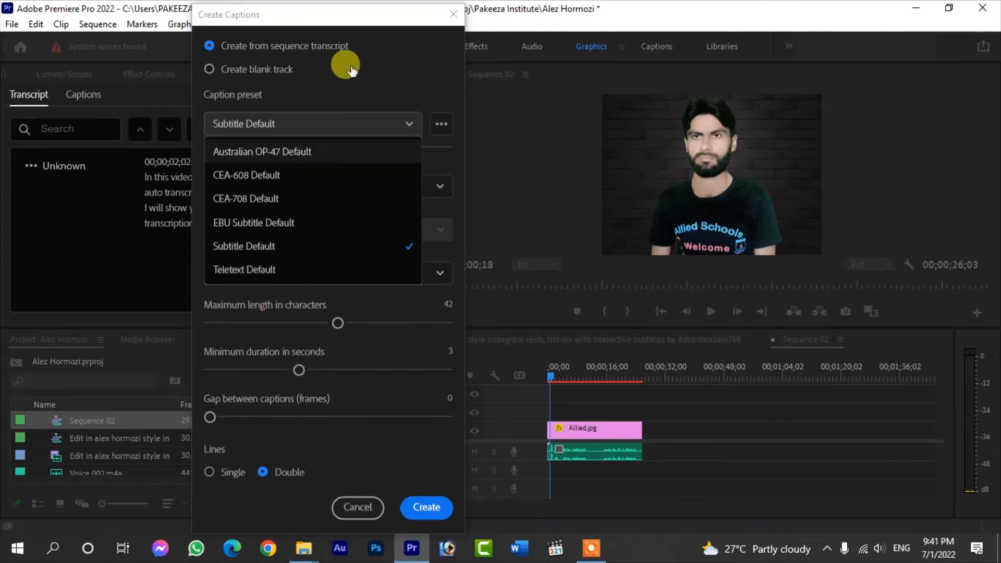
pyautogui.click(367, 77)
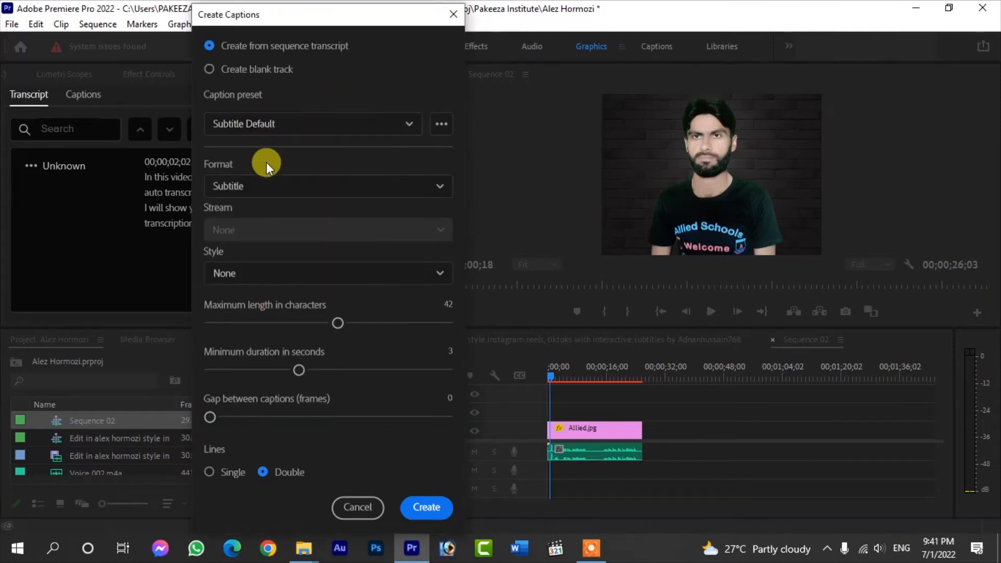
pyautogui.click(251, 189)
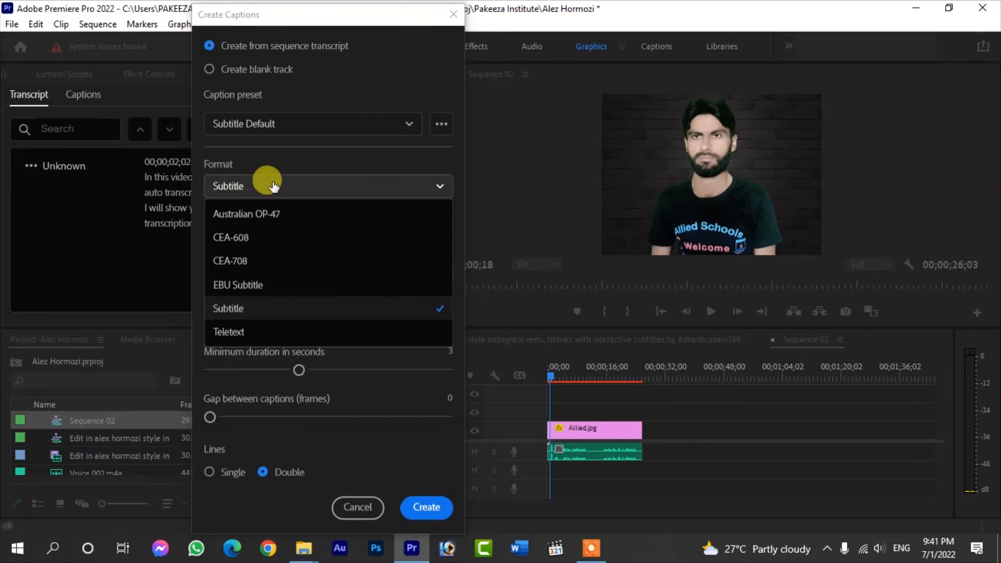
pyautogui.click(315, 159)
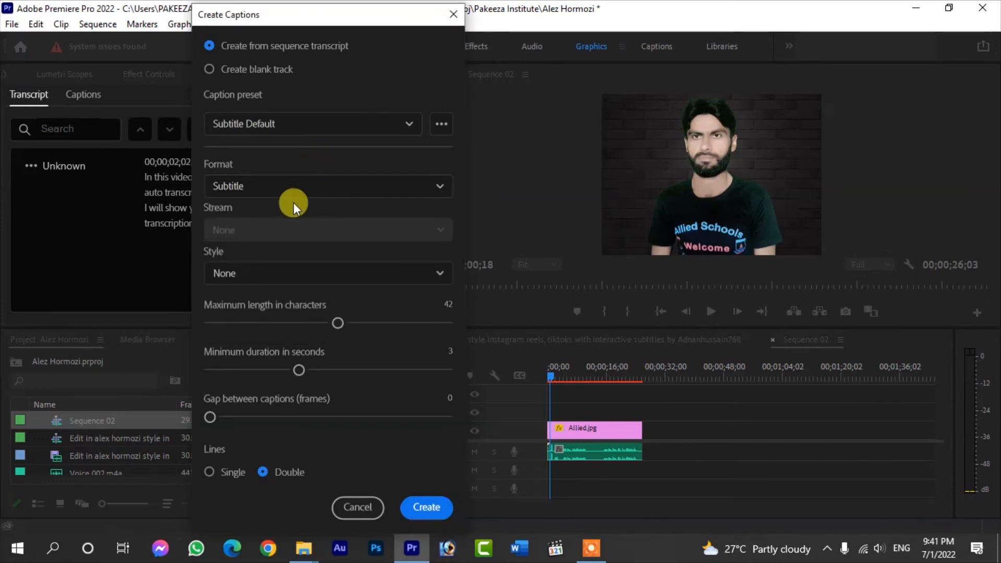
pyautogui.click(245, 280)
pyautogui.click(261, 298)
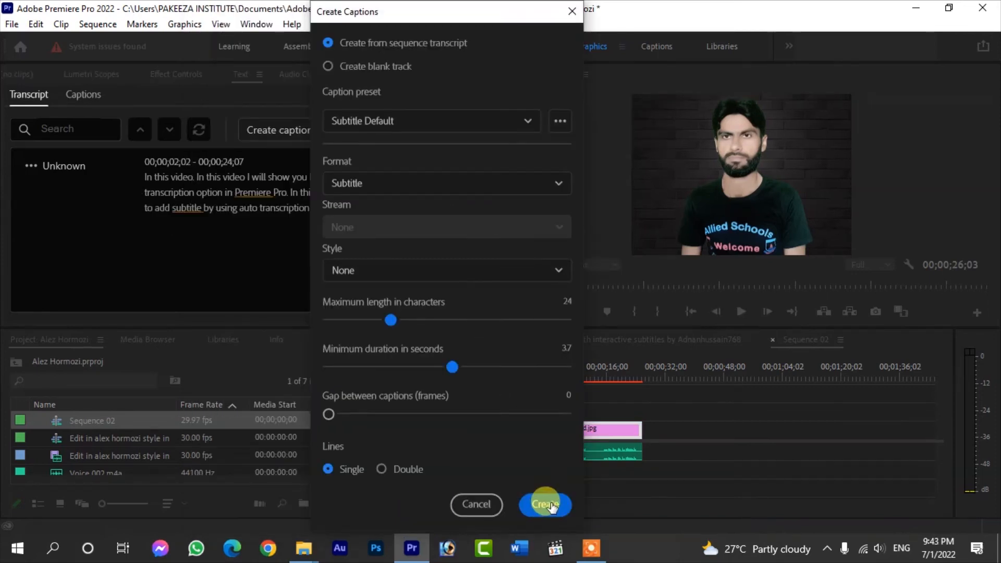
pyautogui.click(545, 504)
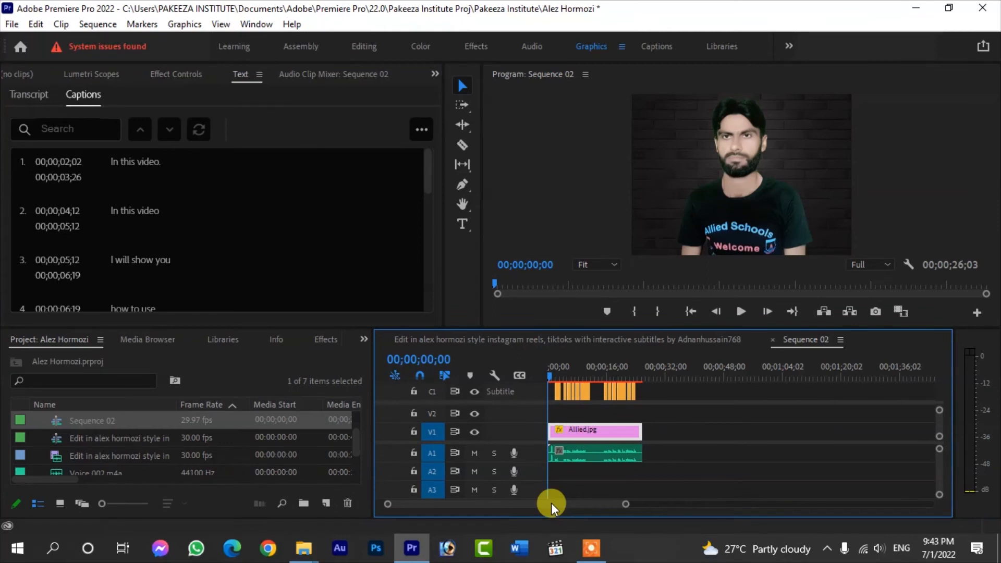
# Step: Enlarge the program preview and captions list, with the playhead at 00;00;05;18 on the "I will show you" caption
pyautogui.scroll(-1, 556, 502)
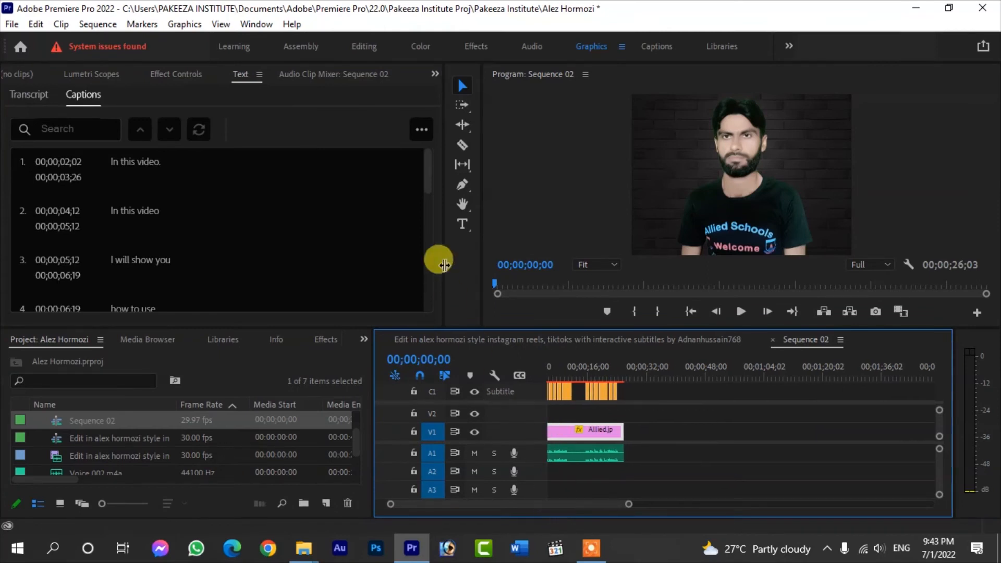
pyautogui.moveTo(475, 251); pyautogui.dragTo(419, 250)
pyautogui.click(550, 367)
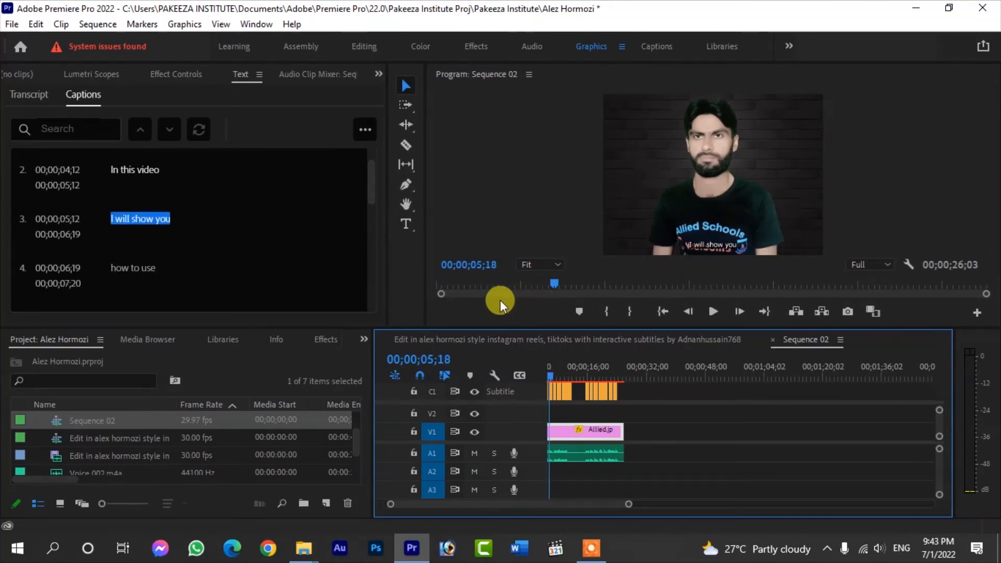
pyautogui.moveTo(454, 324); pyautogui.dragTo(448, 379)
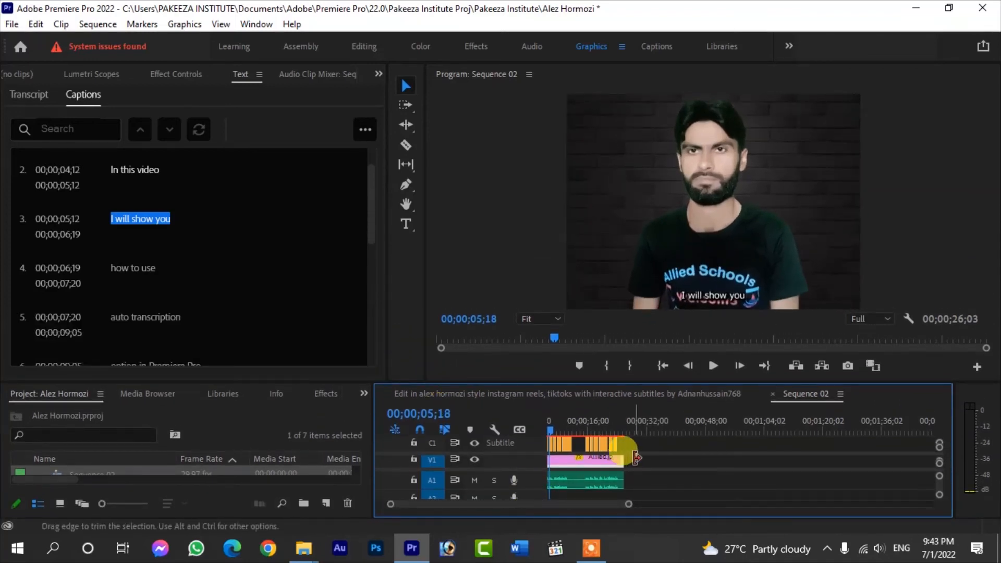
# Step: Set the font of the first "In this video." caption on the subtitle track to Arial Bold
pyautogui.moveTo(628, 504); pyautogui.dragTo(567, 498)
pyautogui.click(631, 417)
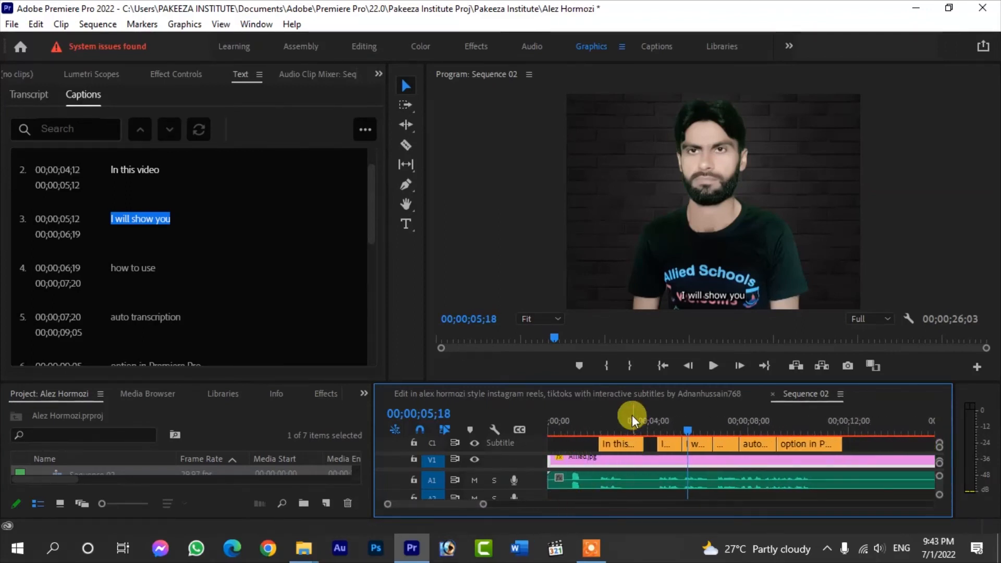
pyautogui.click(625, 447)
pyautogui.doubleClick(625, 441)
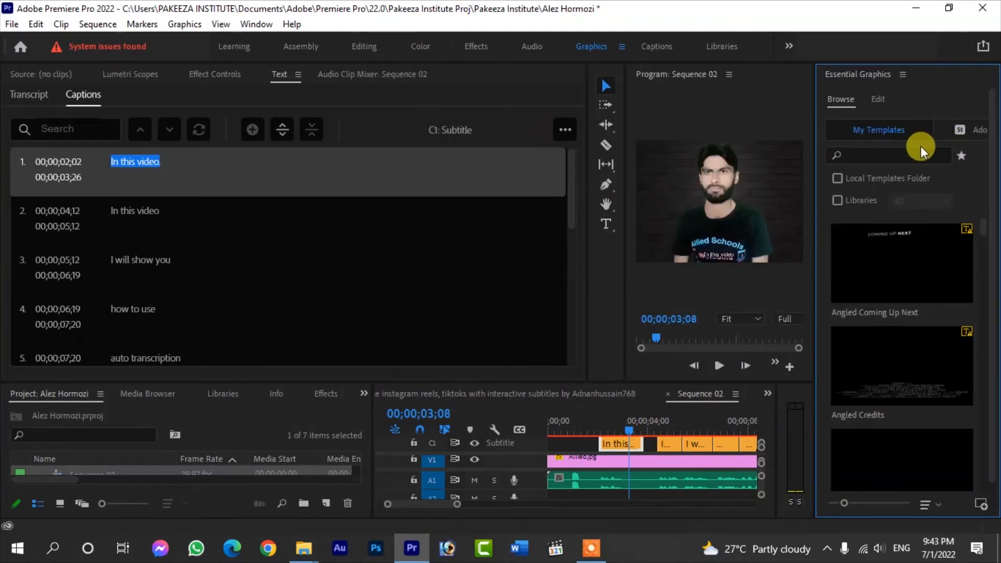
pyautogui.click(881, 99)
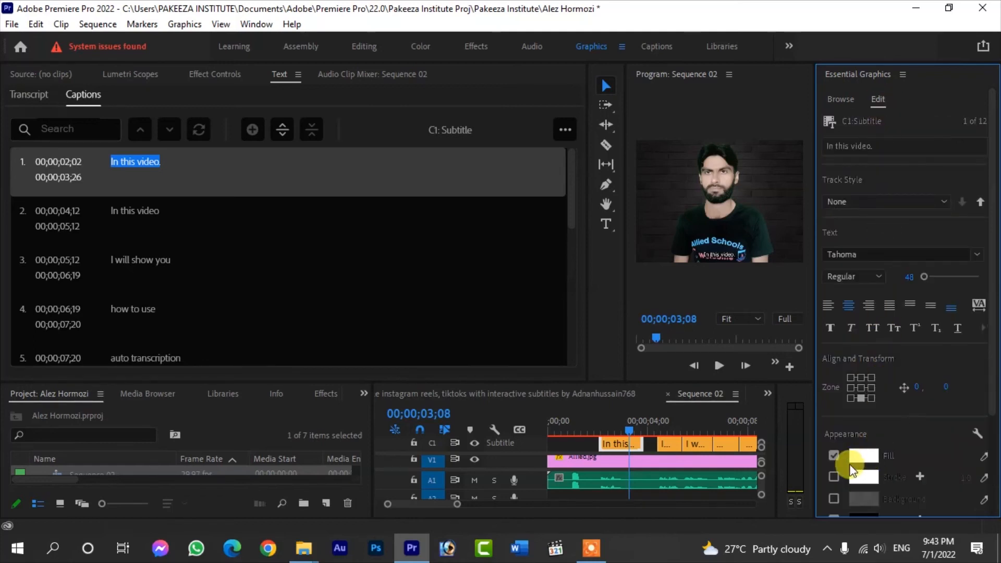
pyautogui.click(868, 254)
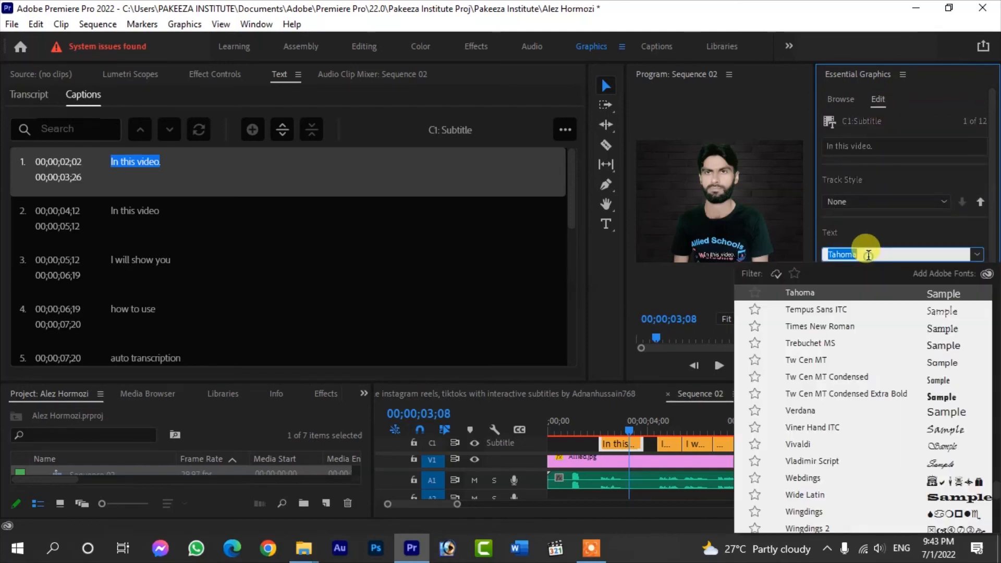
pyautogui.write('ar')
pyautogui.click(791, 295)
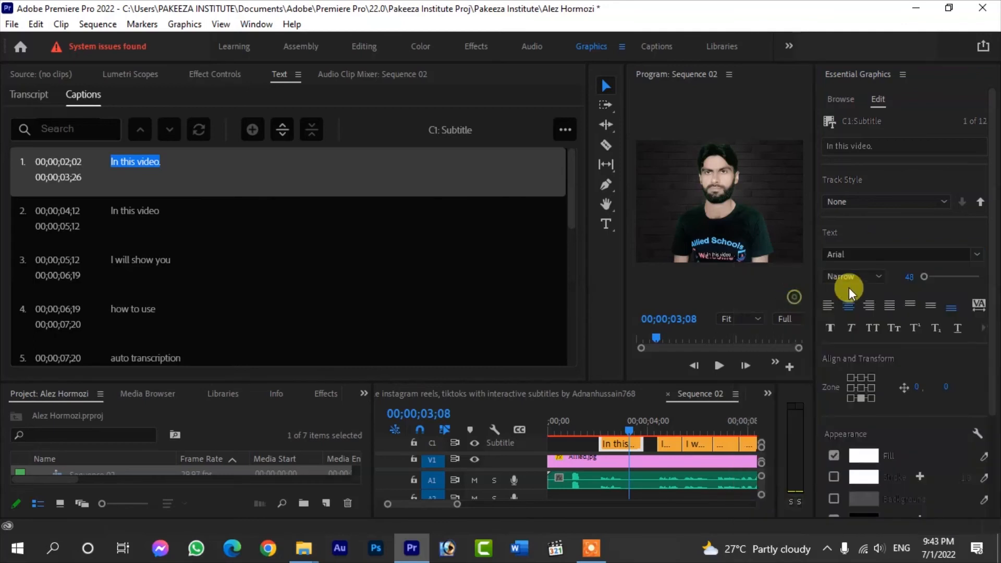
pyautogui.click(872, 275)
pyautogui.click(848, 389)
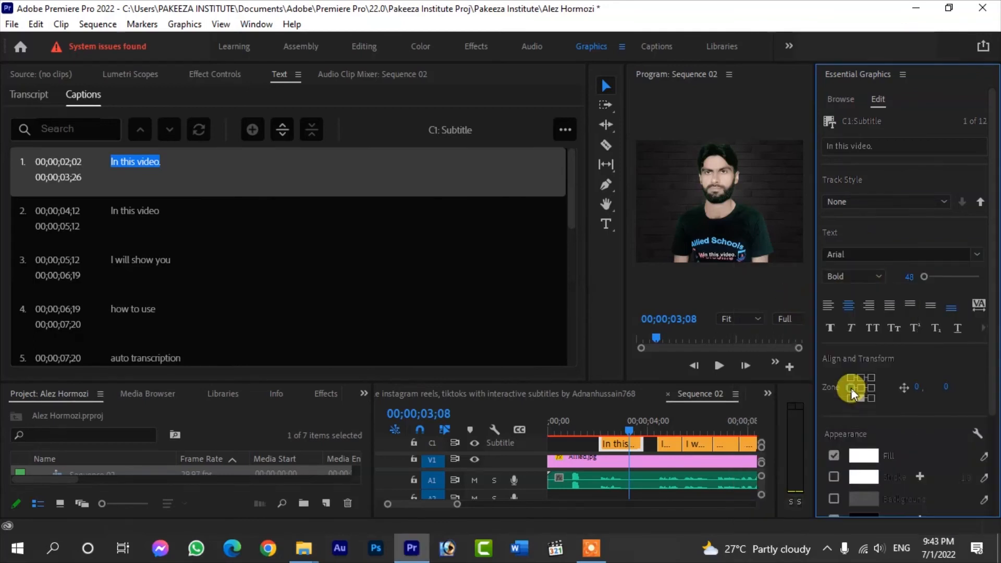
# Step: Set the first caption's text size to 124 with centered vertical alignment, and try All Caps on and off
pyautogui.moveTo(914, 281); pyautogui.dragTo(926, 280)
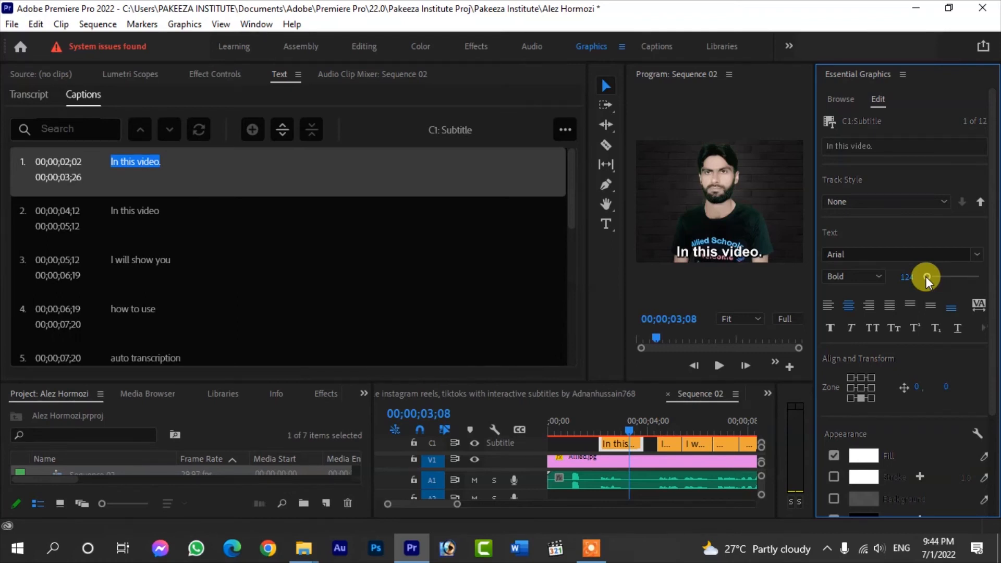
pyautogui.click(927, 308)
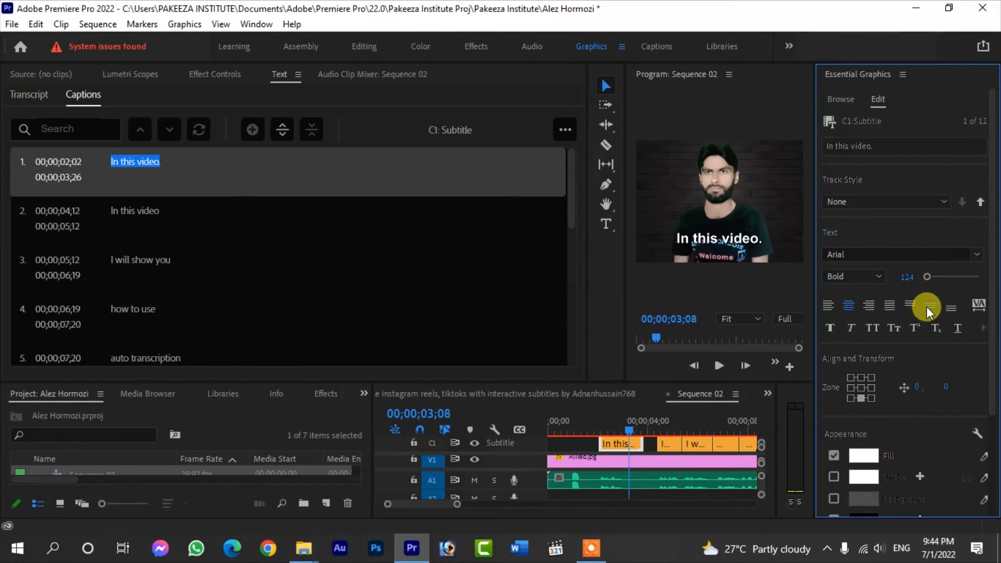
pyautogui.click(877, 330)
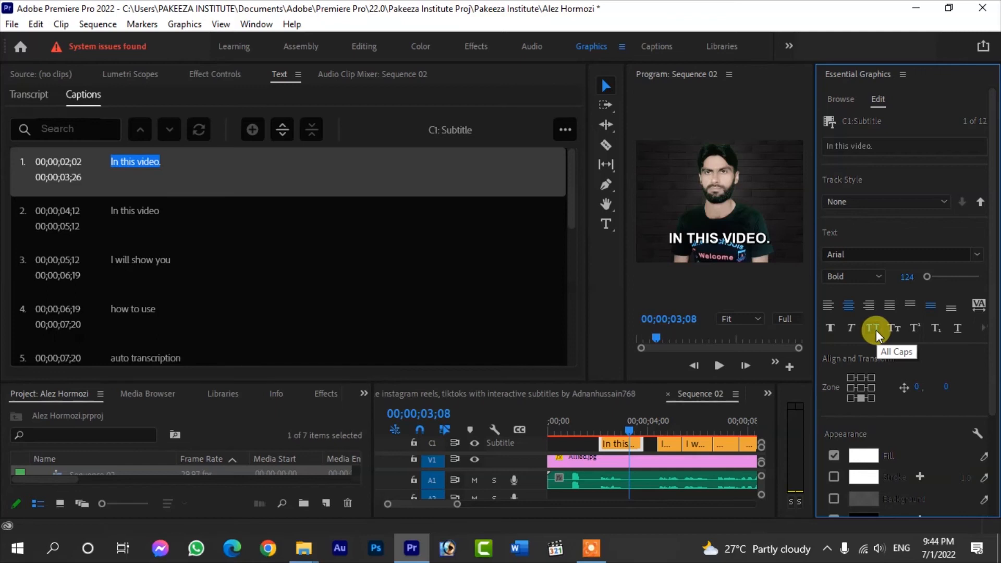
pyautogui.click(876, 330)
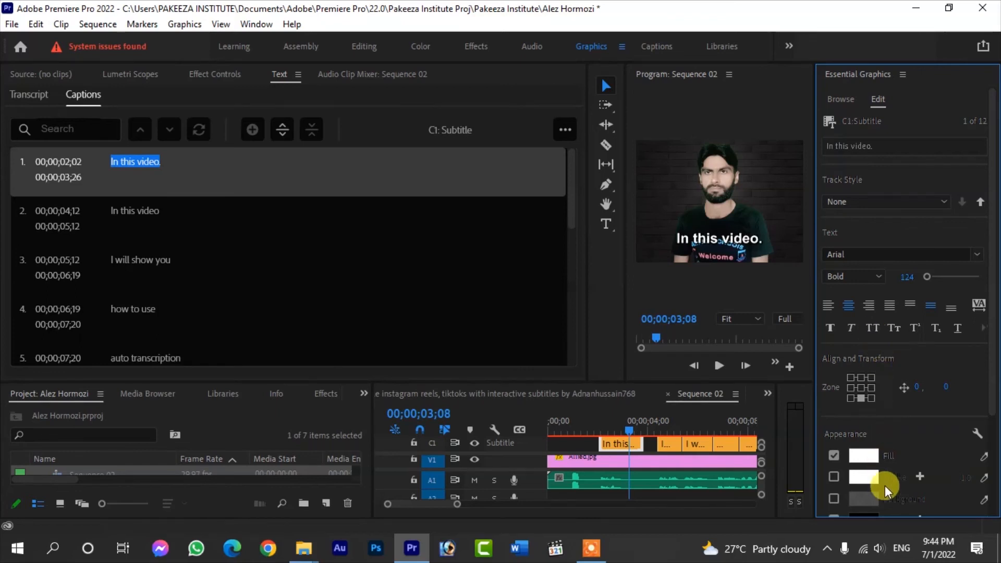
# Step: Change the first caption's fill color to golden yellow
pyautogui.click(874, 462)
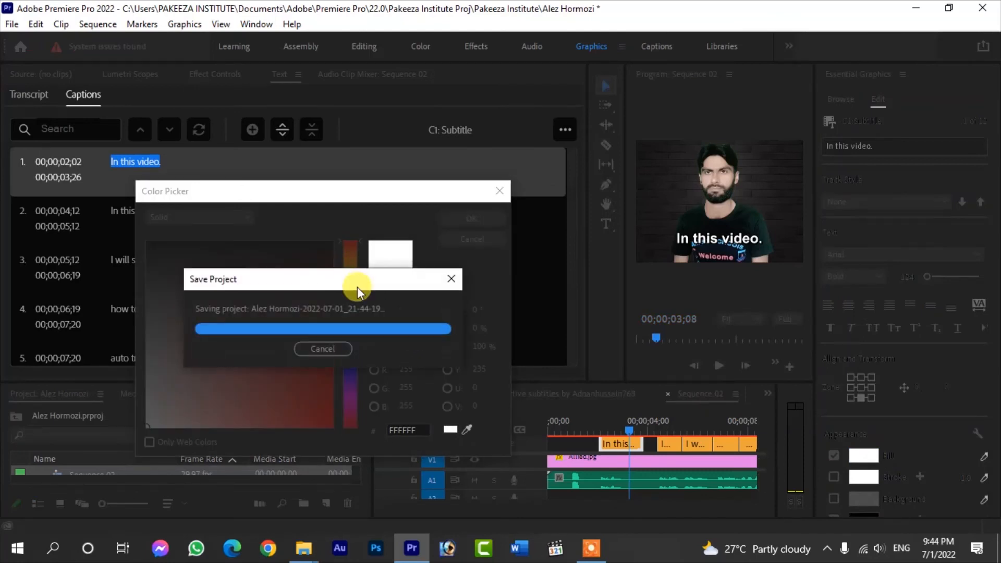
pyautogui.click(351, 268)
pyautogui.click(331, 423)
pyautogui.click(470, 218)
# Step: Try the stroke on and off, leaving it off, and push the first caption's style attributes to all captions on the track
pyautogui.click(863, 478)
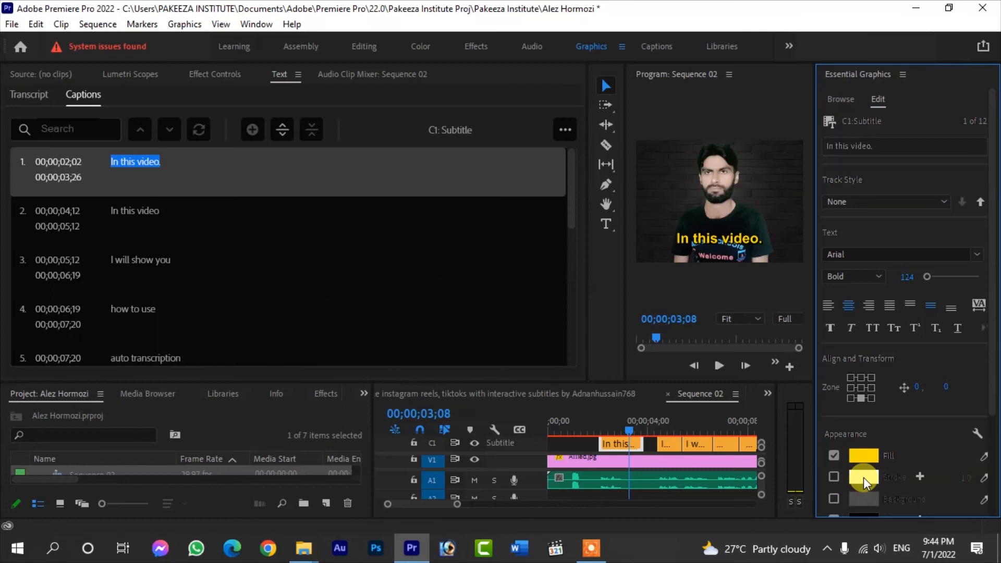
pyautogui.click(834, 476)
pyautogui.click(834, 477)
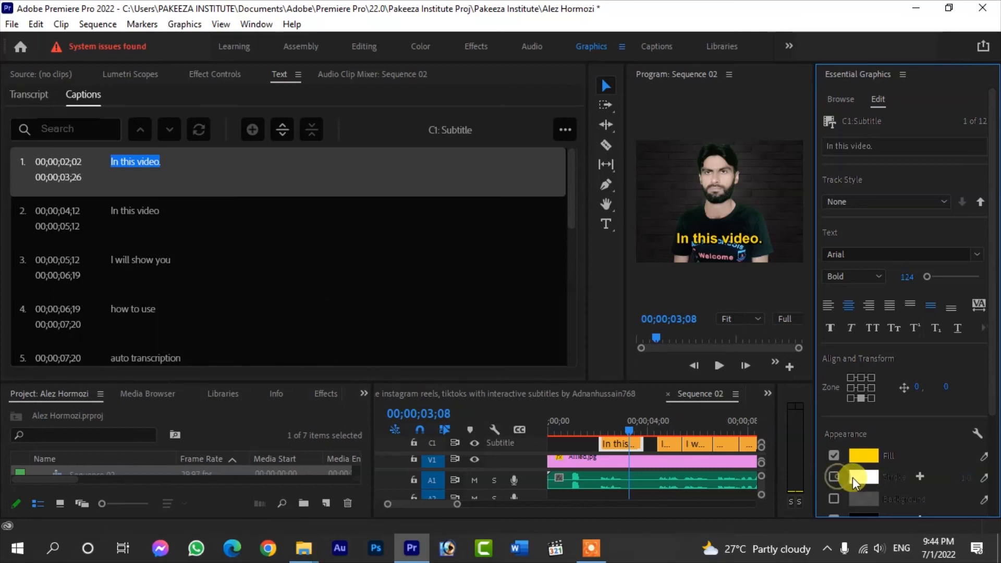
pyautogui.click(981, 202)
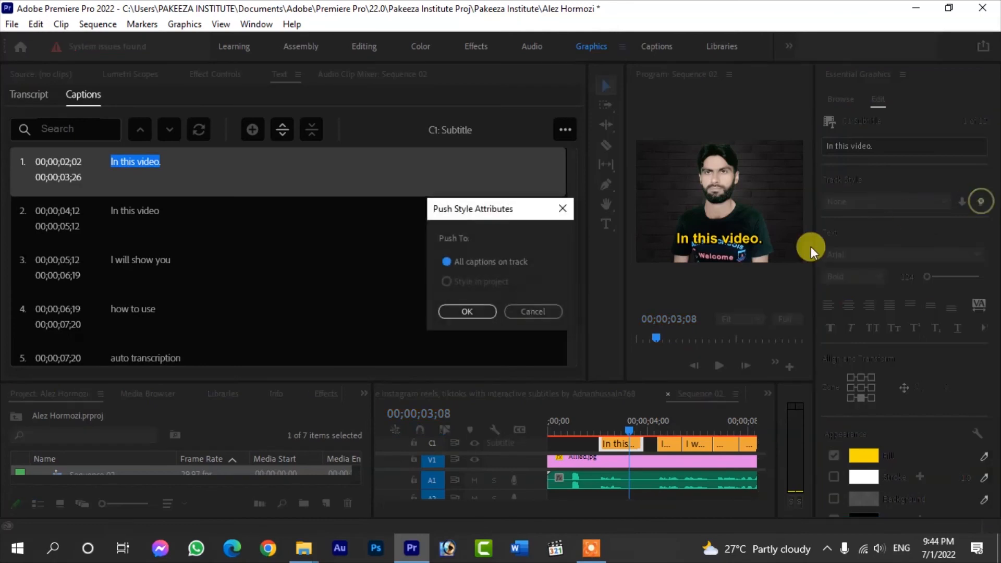
pyautogui.click(467, 312)
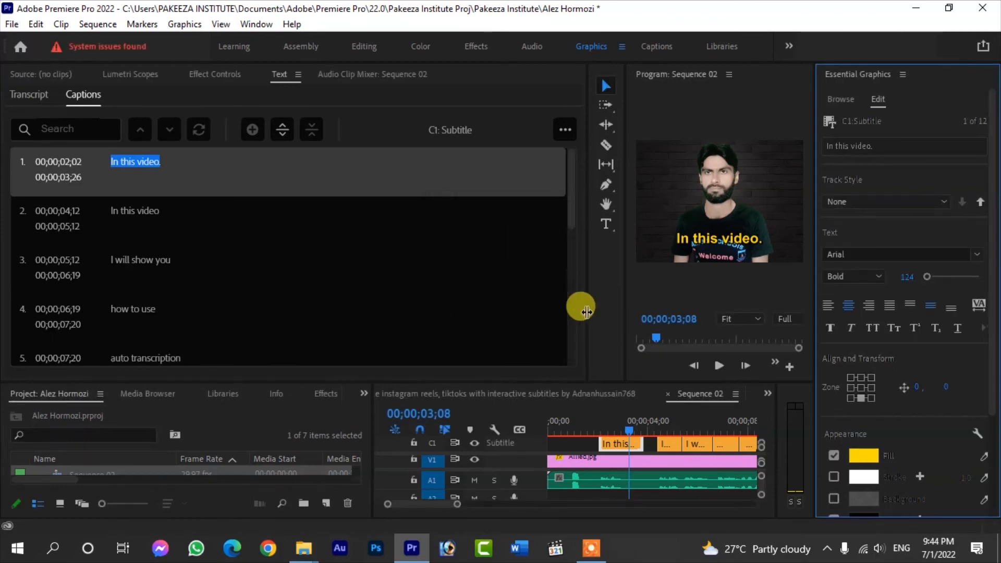
# Step: Close Essential Graphics and enlarge the program preview and the timeline area
pyautogui.moveTo(620, 302); pyautogui.dragTo(357, 304)
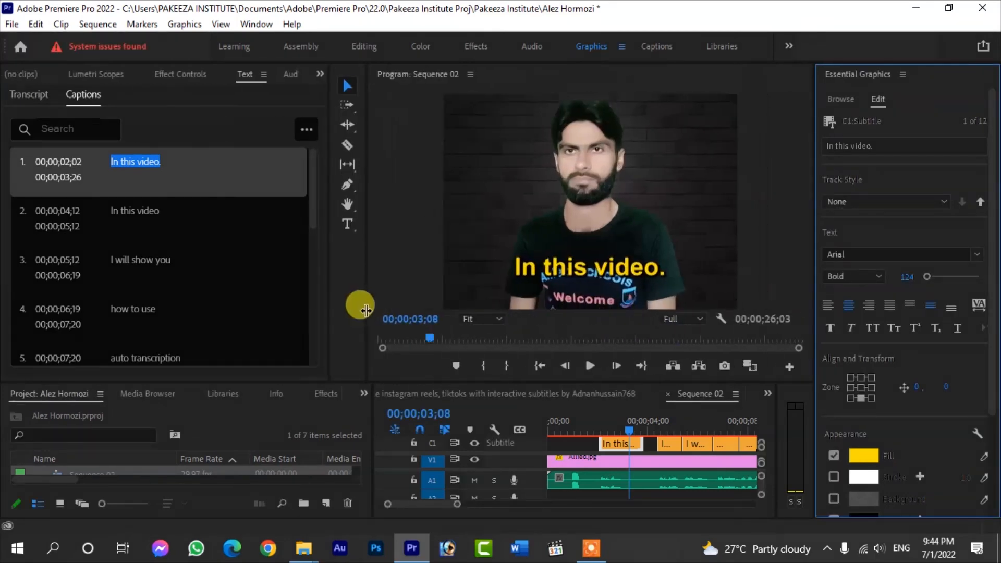
pyautogui.click(902, 75)
pyautogui.click(863, 81)
pyautogui.moveTo(629, 326); pyautogui.dragTo(396, 330)
pyautogui.moveTo(455, 401); pyautogui.dragTo(369, 405)
# Step: Play Sequence 02 from about 00;00;01;18 to past the last caption to check the restyled subtitles
pyautogui.click(587, 432)
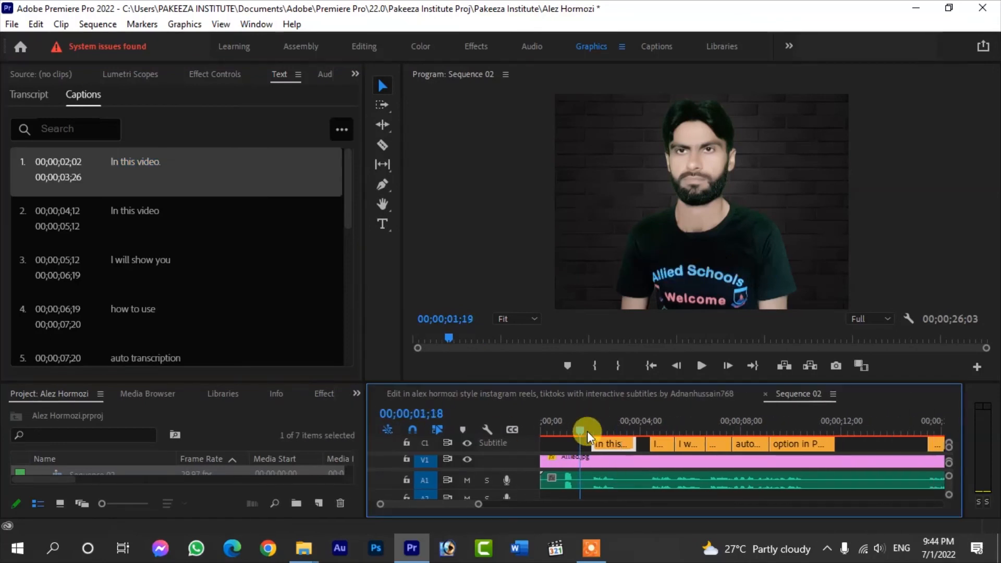
pyautogui.click(702, 365)
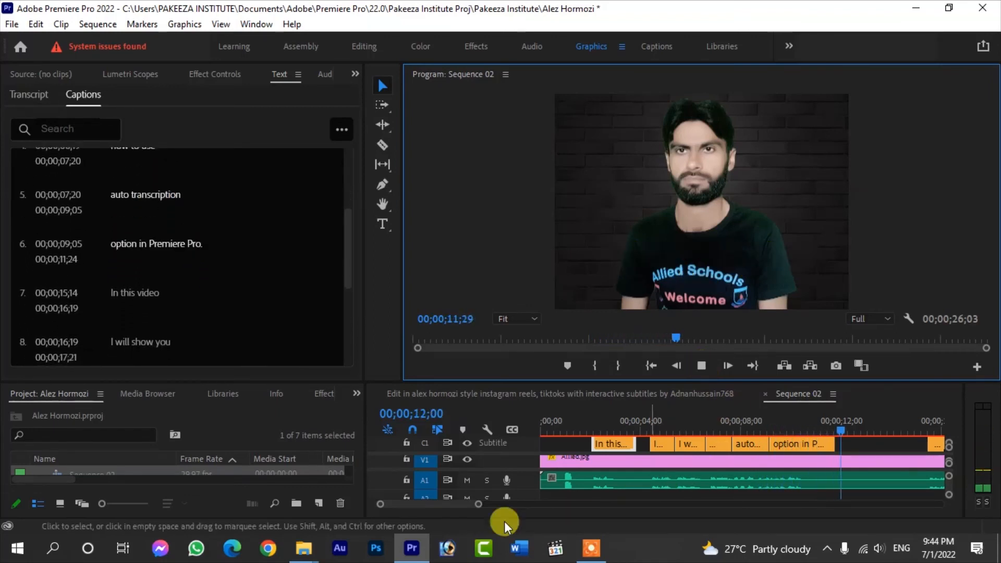
pyautogui.moveTo(458, 506); pyautogui.dragTo(465, 504)
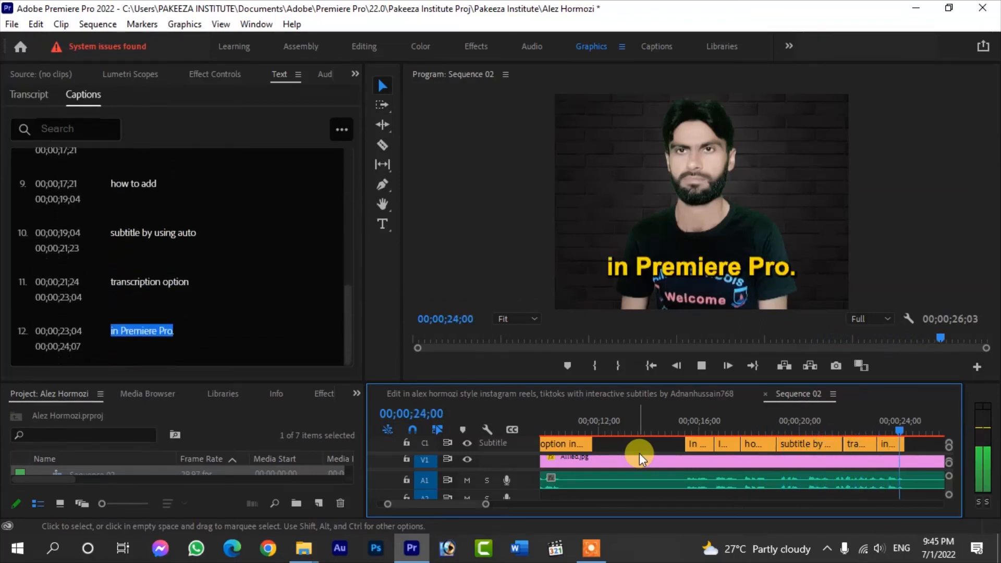
pyautogui.click(702, 366)
pyautogui.moveTo(465, 500); pyautogui.dragTo(436, 502)
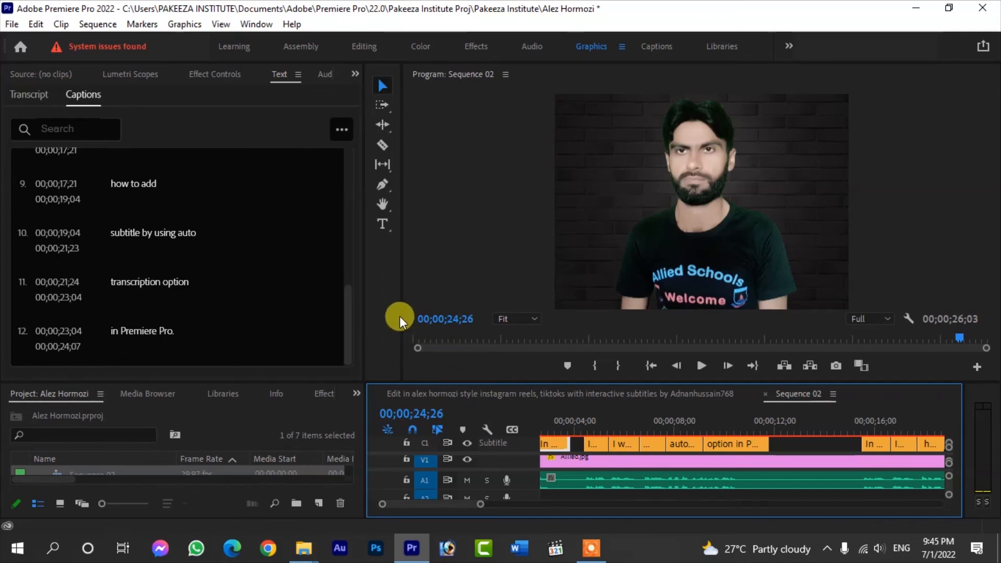
# Step: Widen the captions list and export the captions to the Desktop as an SRT file named Sequence 02
pyautogui.moveTo(400, 317); pyautogui.dragTo(451, 324)
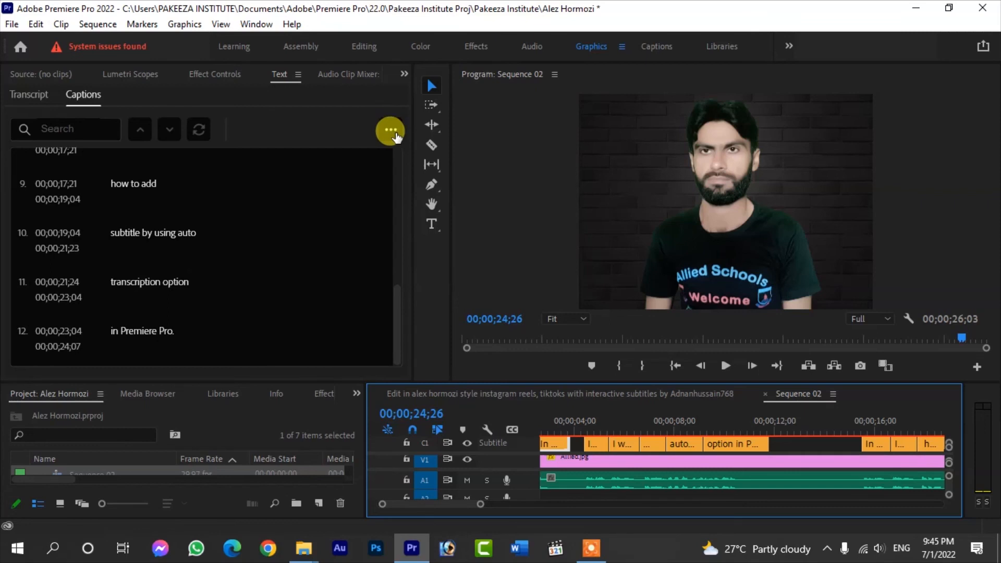
pyautogui.click(392, 134)
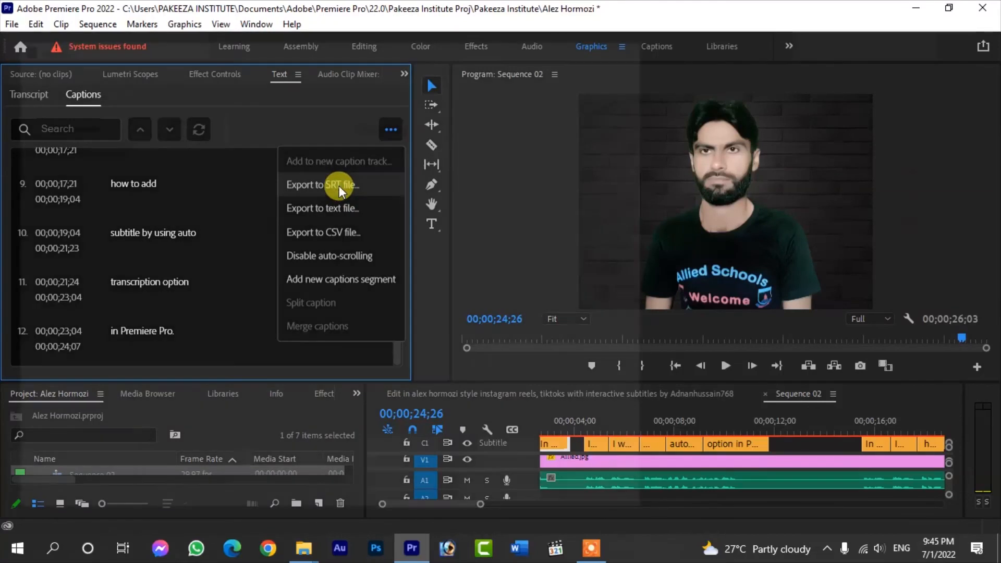
pyautogui.click(339, 186)
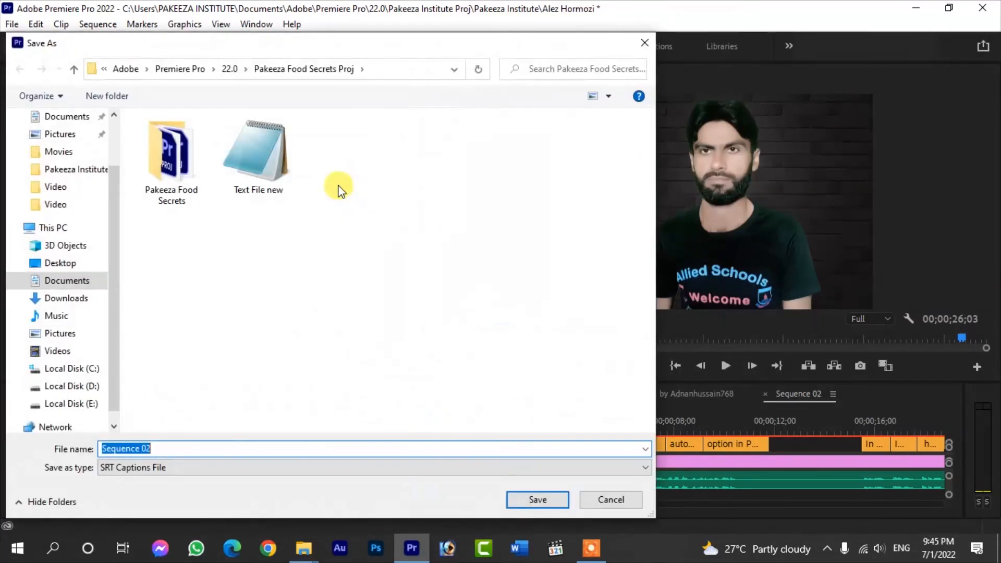
pyautogui.click(60, 268)
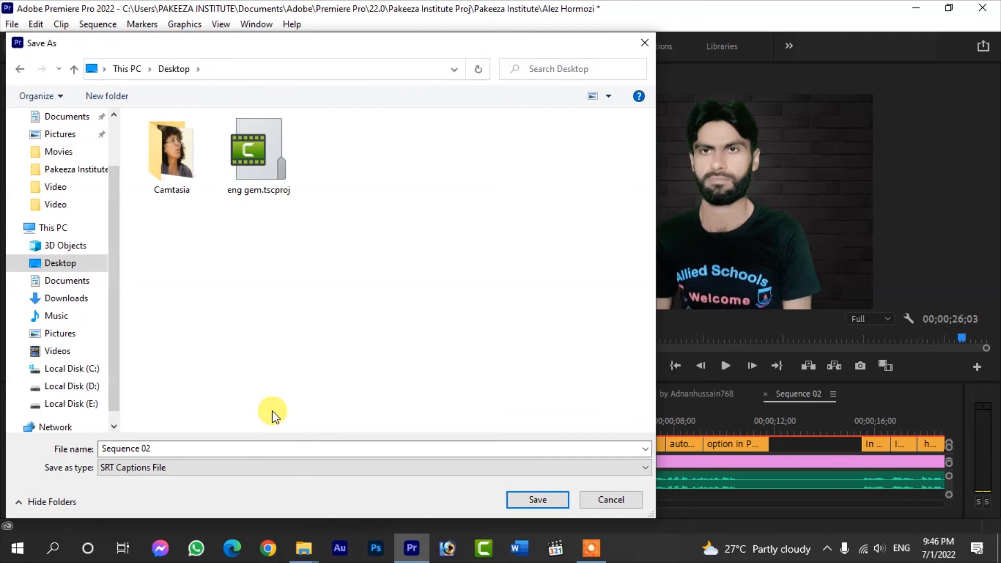
pyautogui.click(149, 448)
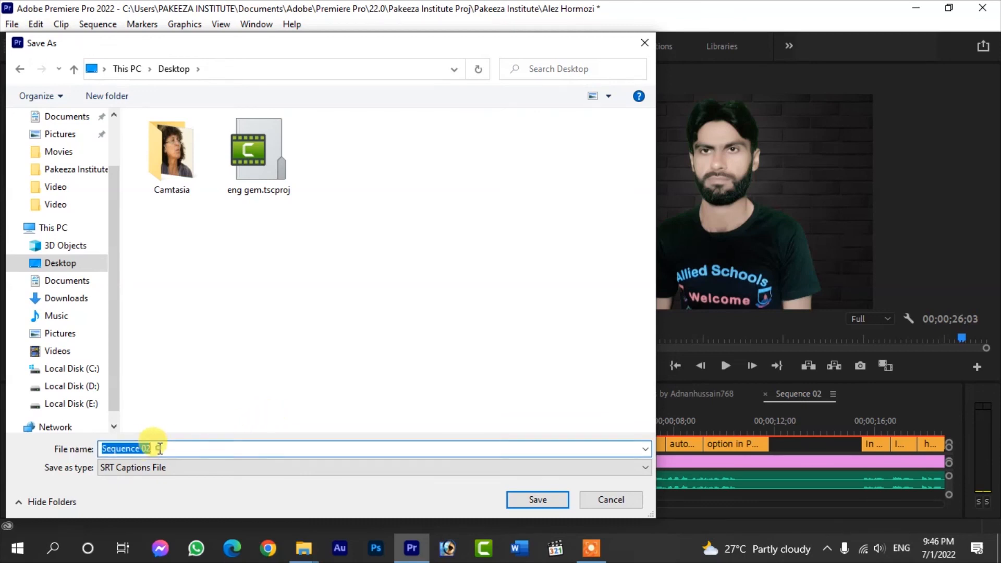
pyautogui.write('t')
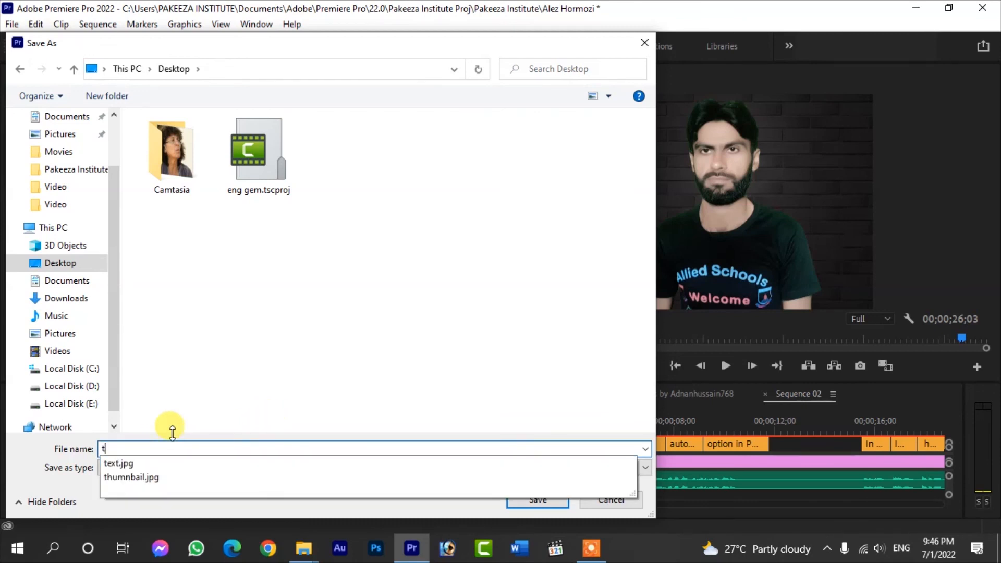
pyautogui.hotkey('ctrl', 'z')
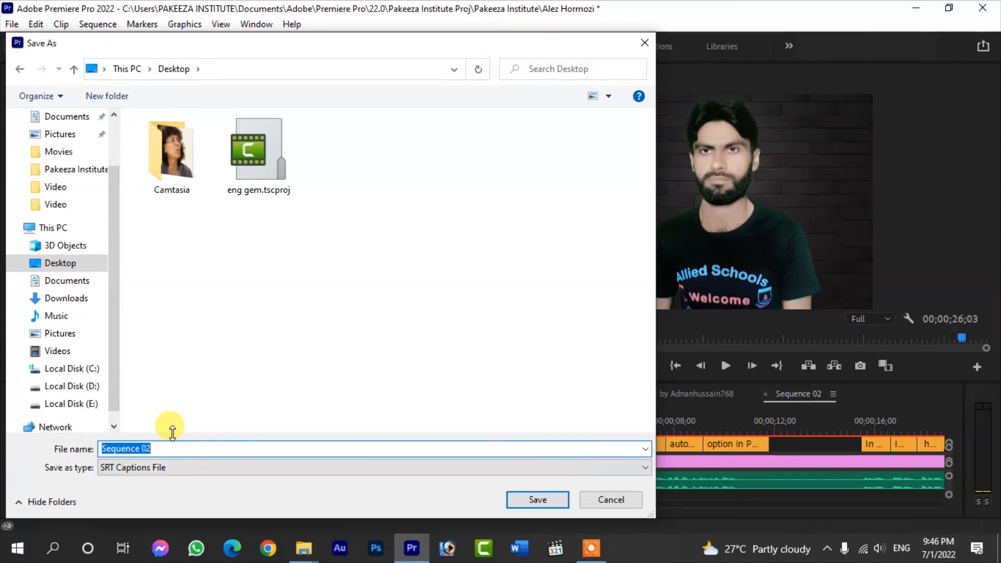
pyautogui.click(517, 501)
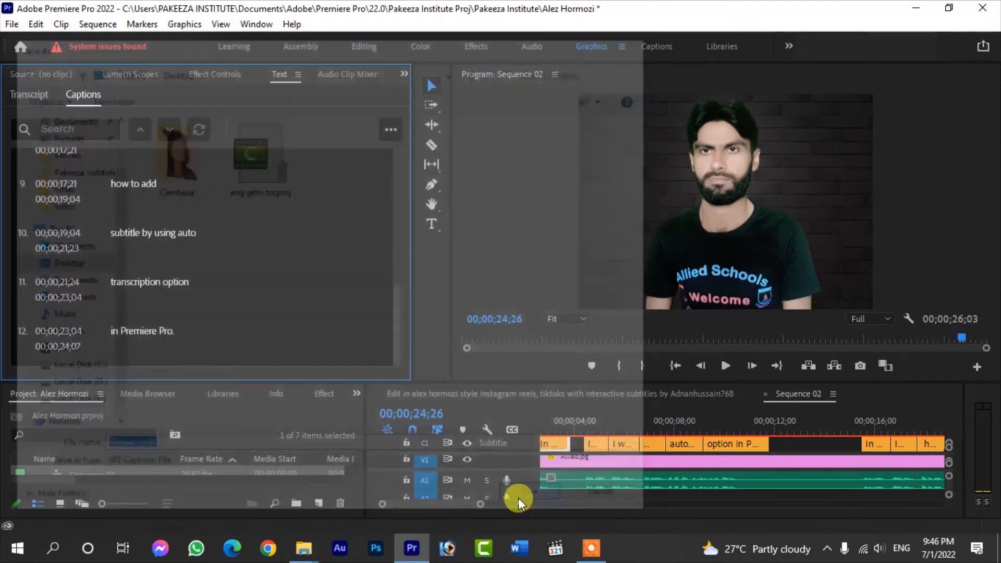